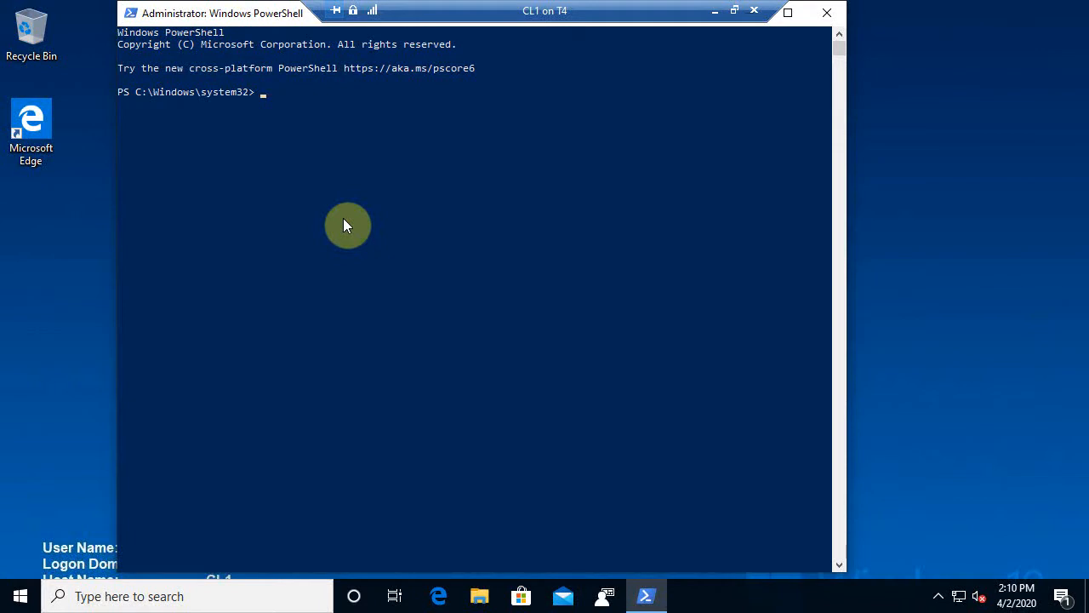
Install the powershellget module and the get-windowsautopilotinfo script, accepting installation from the untrusted PSGallery repository.
type("install-module powershellget")
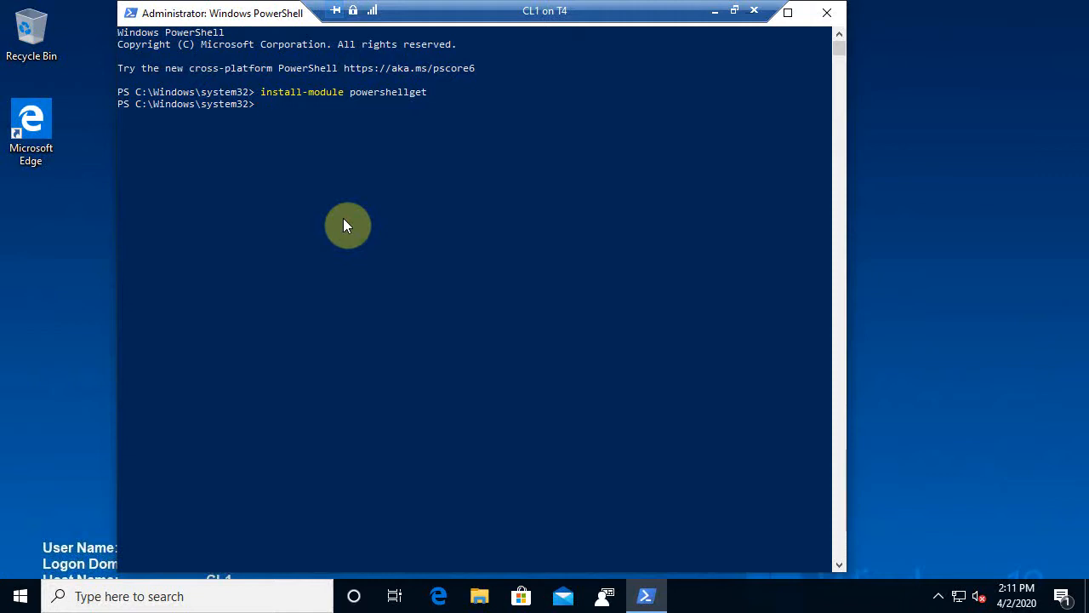
type("get-")
key("BackSpace")
key("BackSpace")
key("BackSpace")
key("BackSpace")
type("install-script -name get-windowsautopilotinfo")
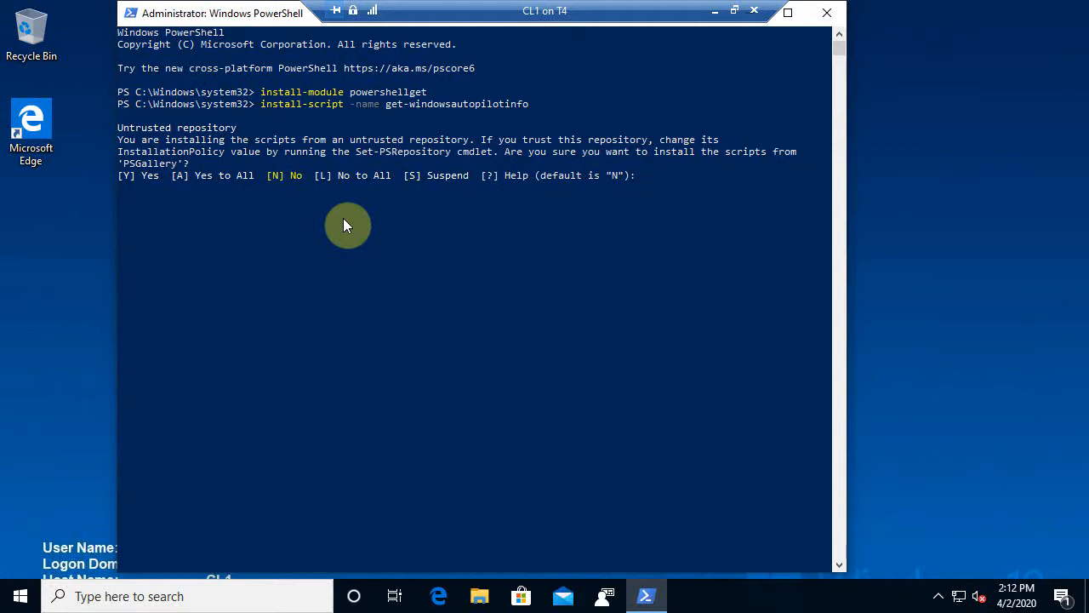
type("y")
key("Return")
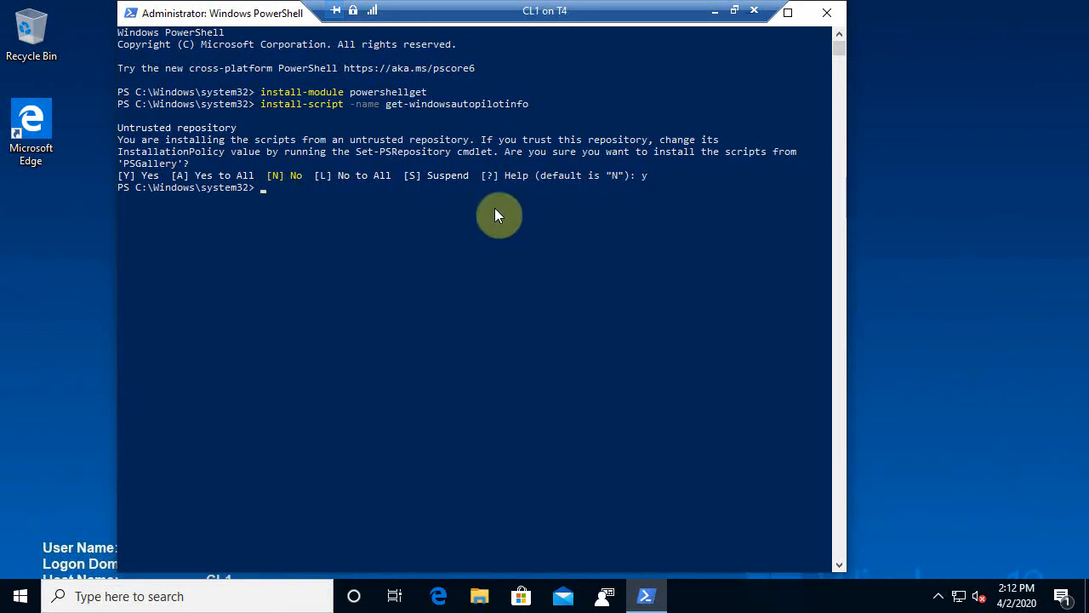
Run get-windowsautopilotinfo.ps1 without parameters to display the computer's hardware hash.
type("get-windowsautopilot.")
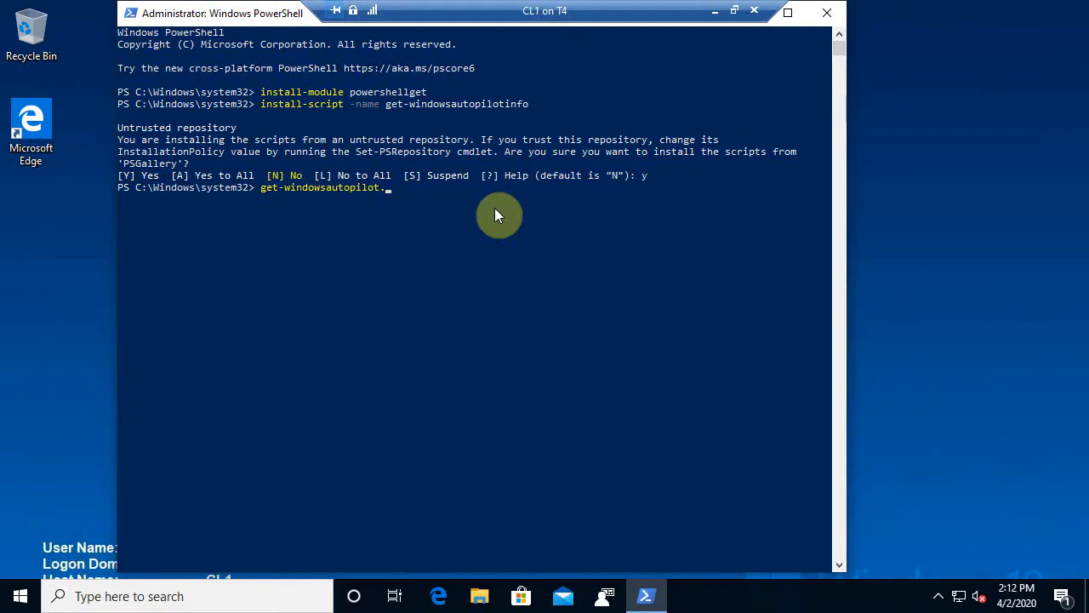
key("BackSpace")
type("info.ps1")
key("Return")
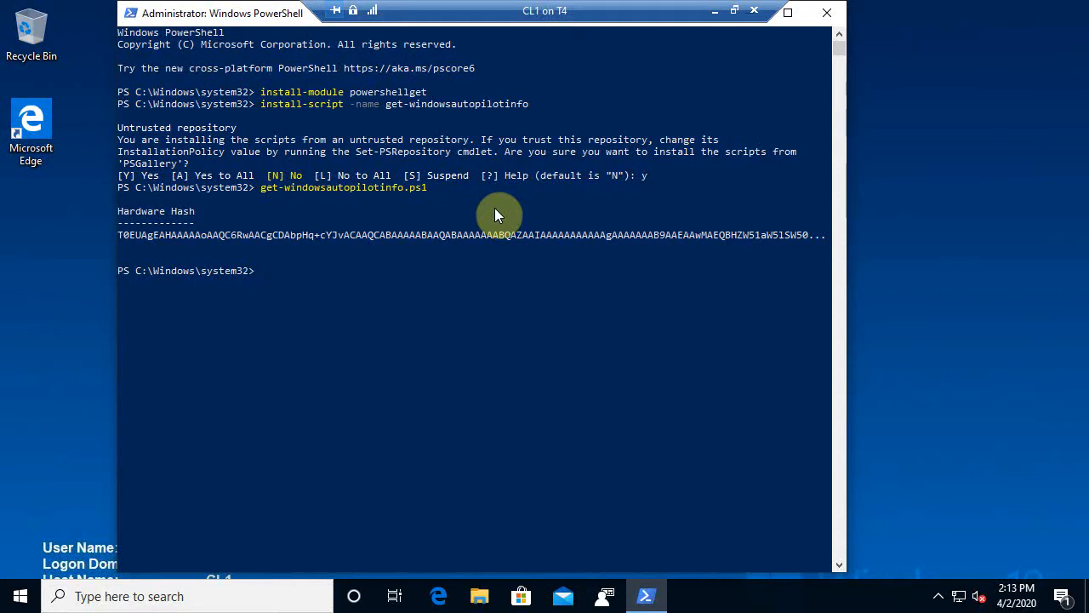
Export the Autopilot hardware information to c:\cl1.csv with the script's OutputFile parameter, and close PowerShell.
key("Up")
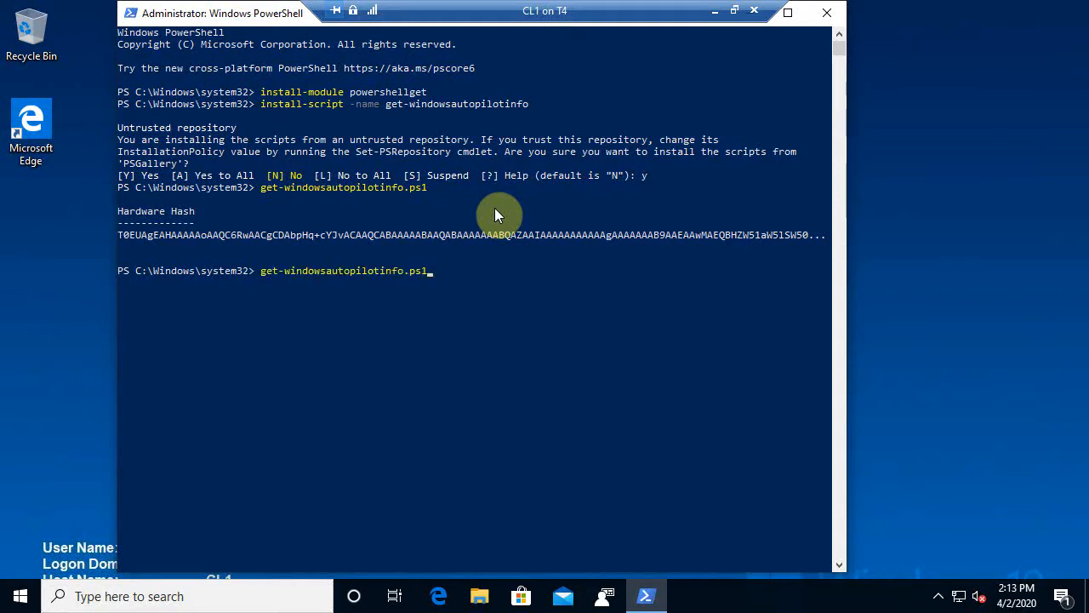
type("-o")
key("Tab")
type("c:\\")
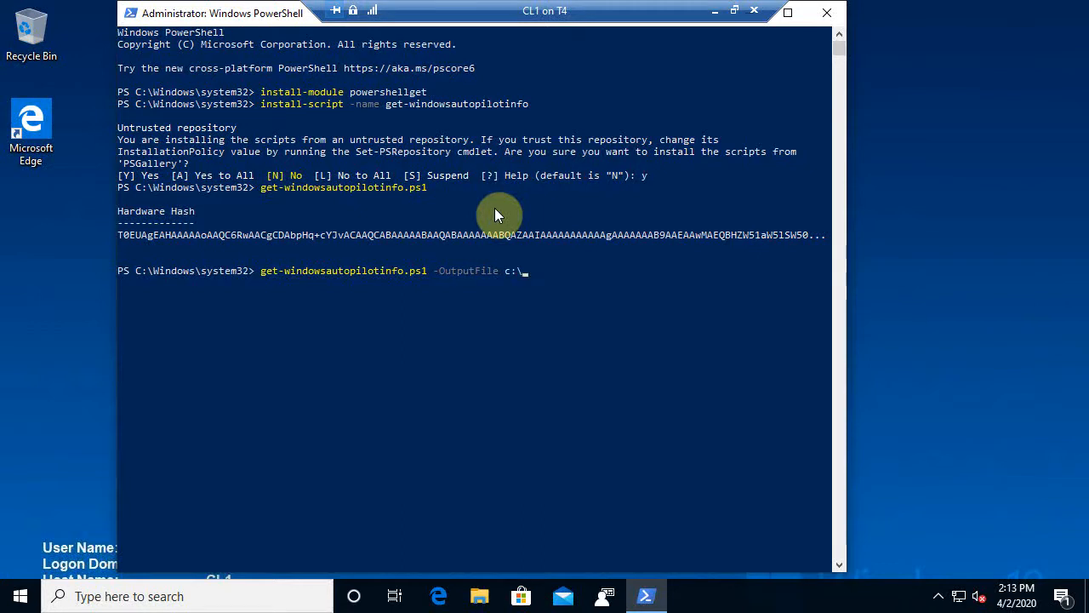
type("cl1.csv")
key("Return")
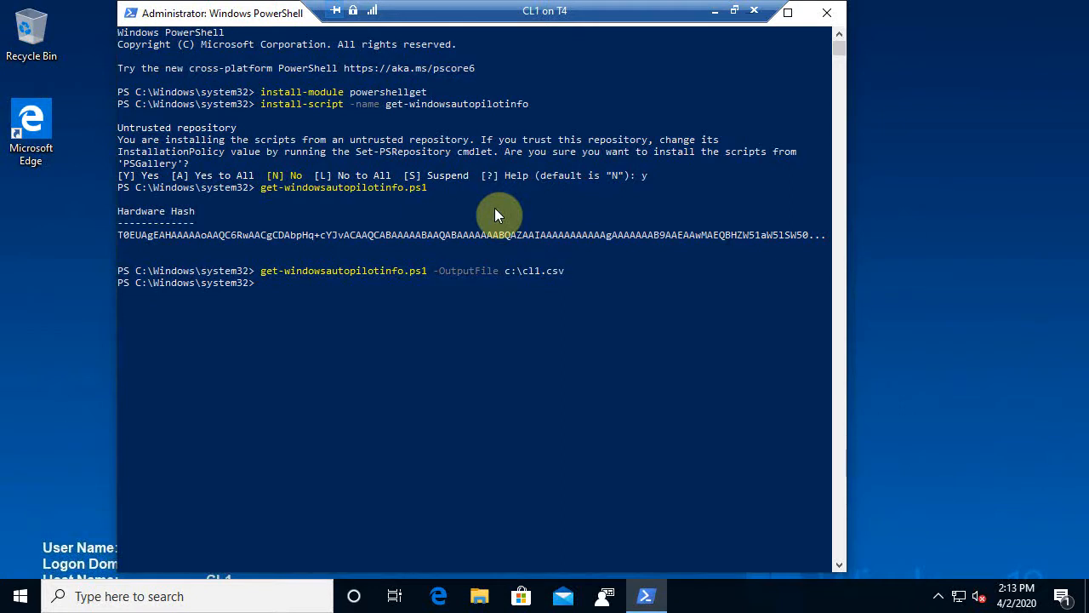
left_click(827, 13)
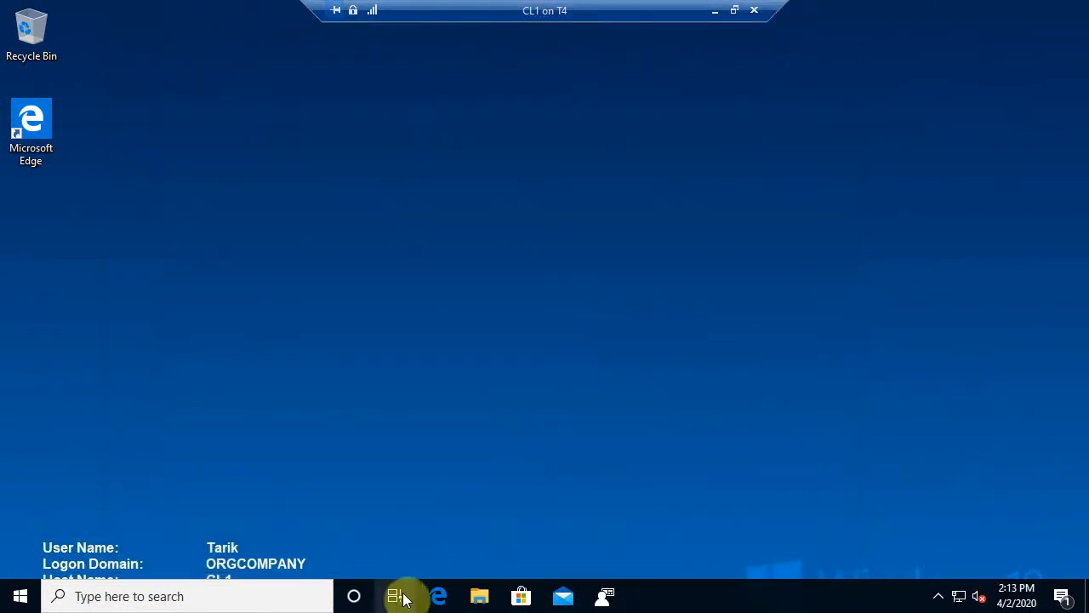
Switch to Microsoft Edge, skip the Azure request for more security information, and maximize the browser window.
left_click(438, 596)
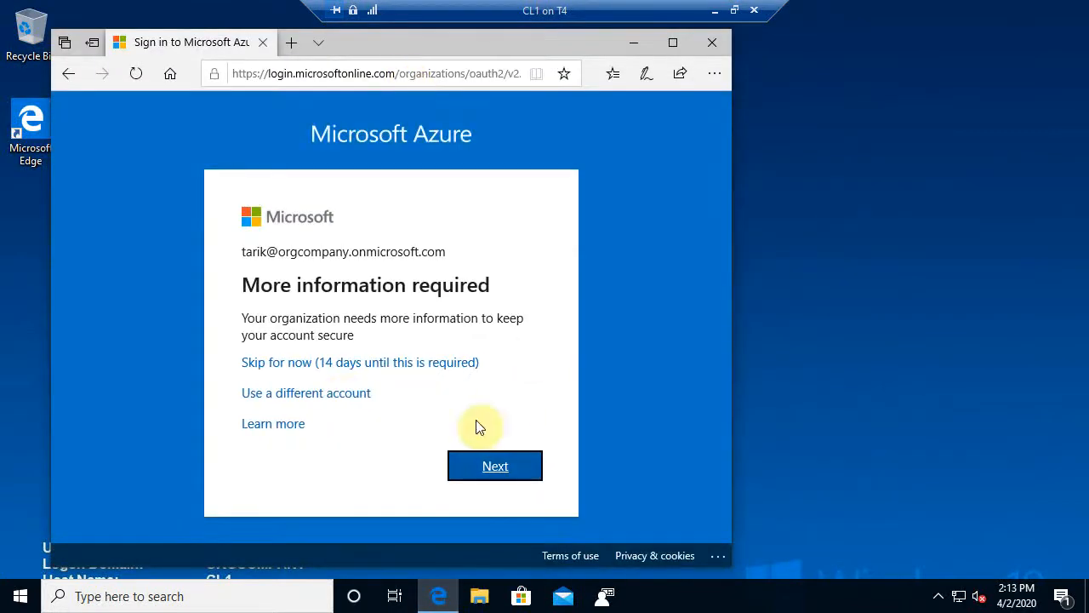
left_click(339, 363)
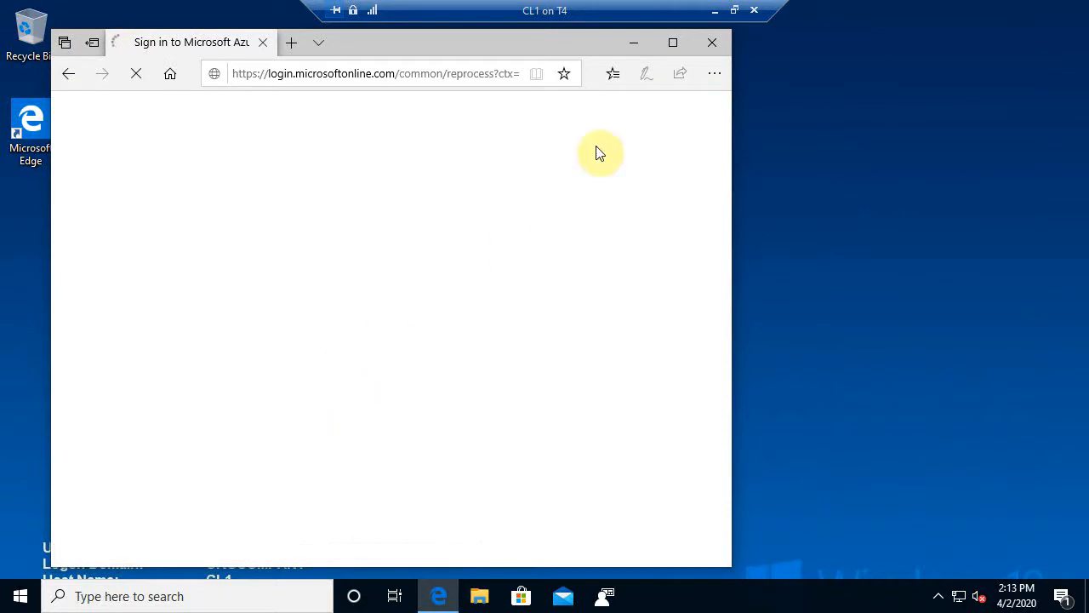
left_click(670, 43)
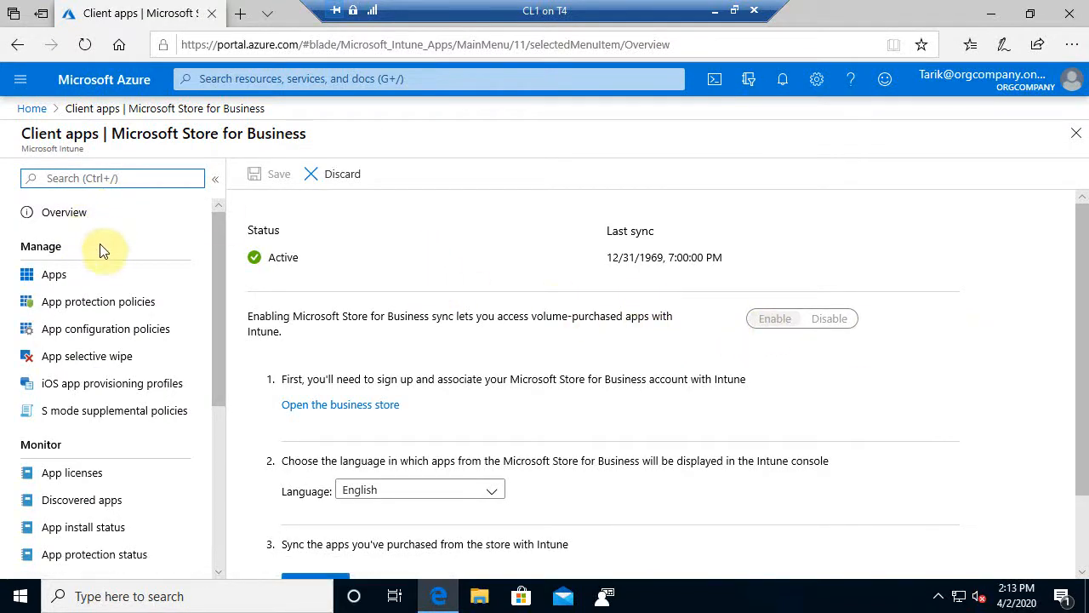
Return to the Azure portal home page and open the Intune service.
left_click(32, 109)
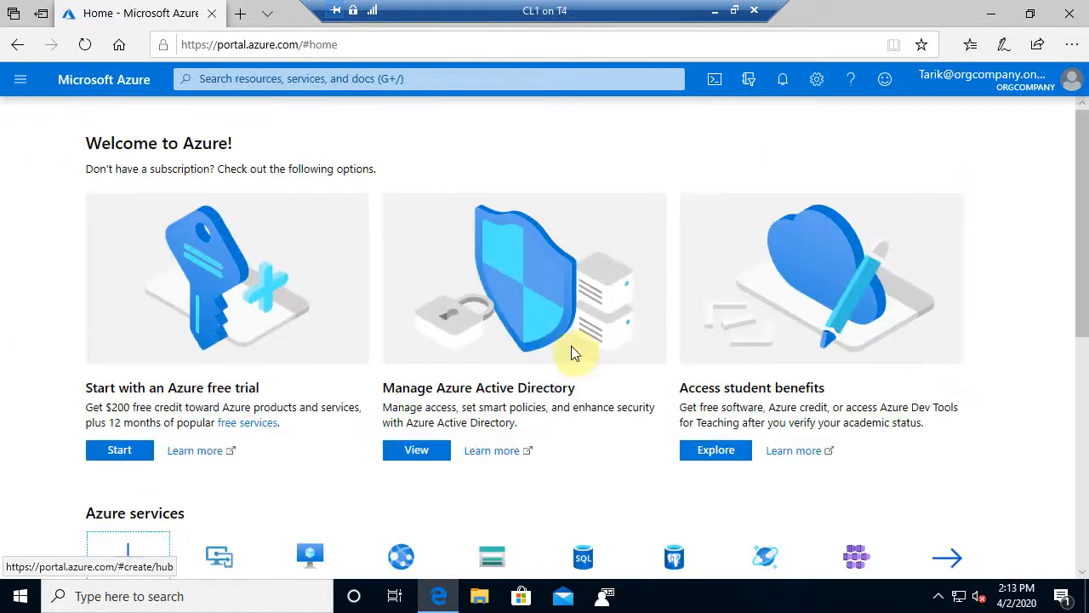
scroll(572, 356, "down", 3)
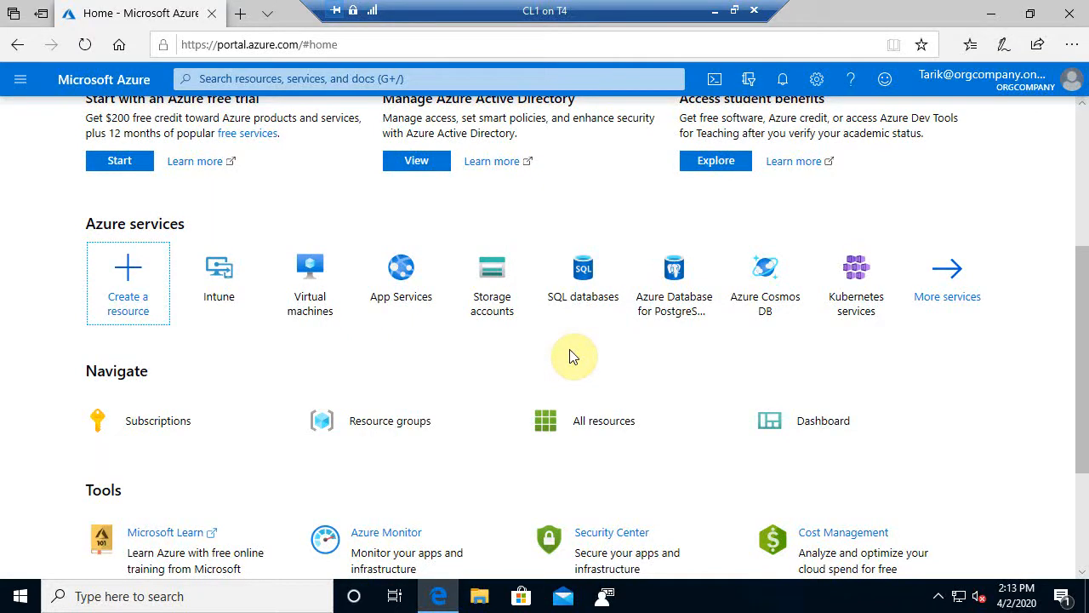
left_click(229, 287)
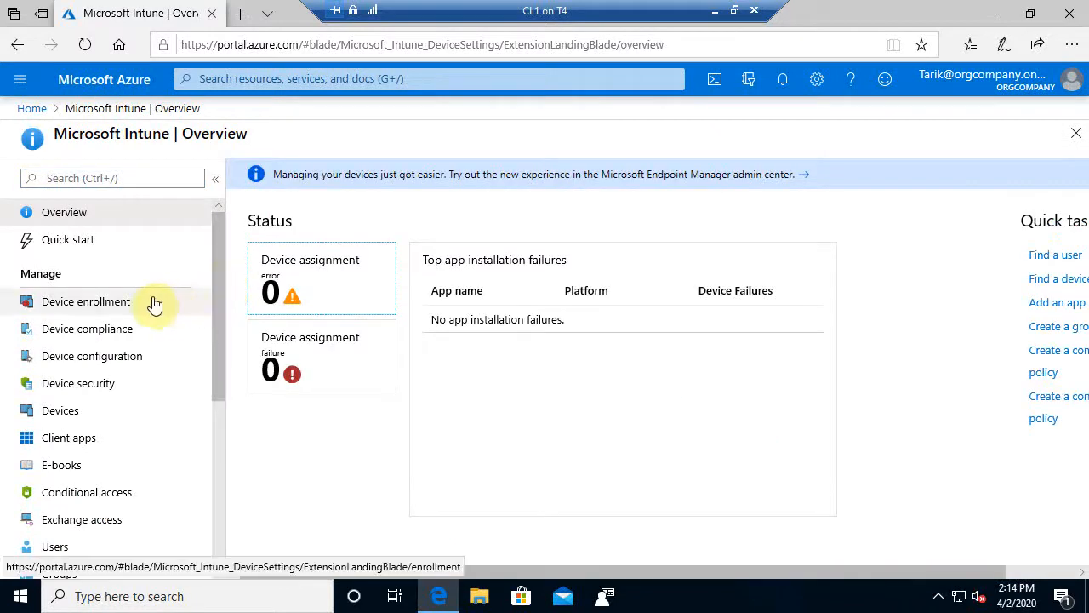
Open the Windows Autopilot devices list within Intune's Windows device enrollment settings.
left_click(66, 308)
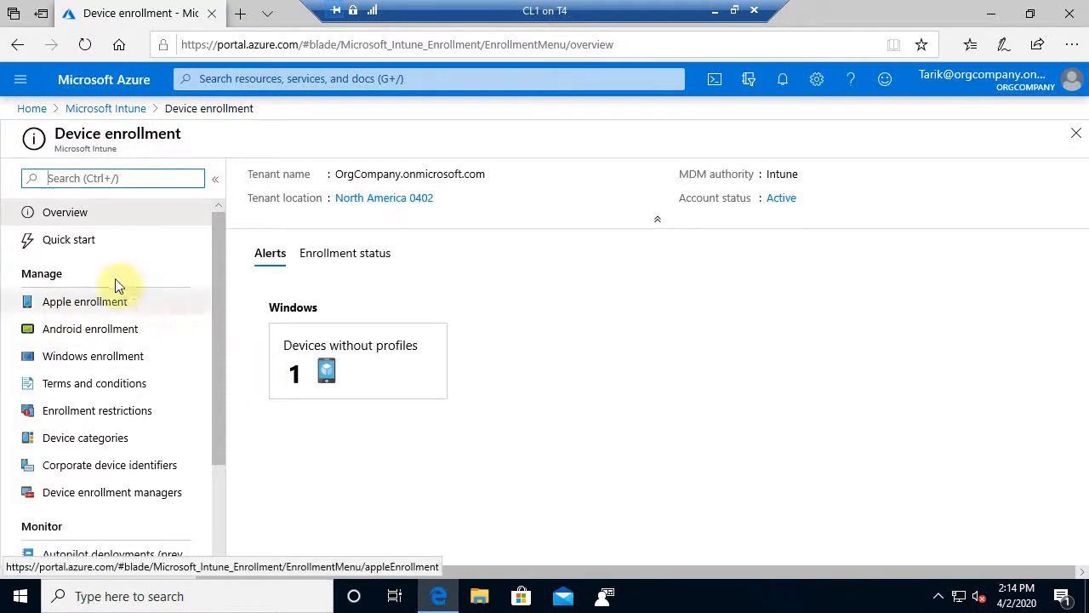
left_click(97, 362)
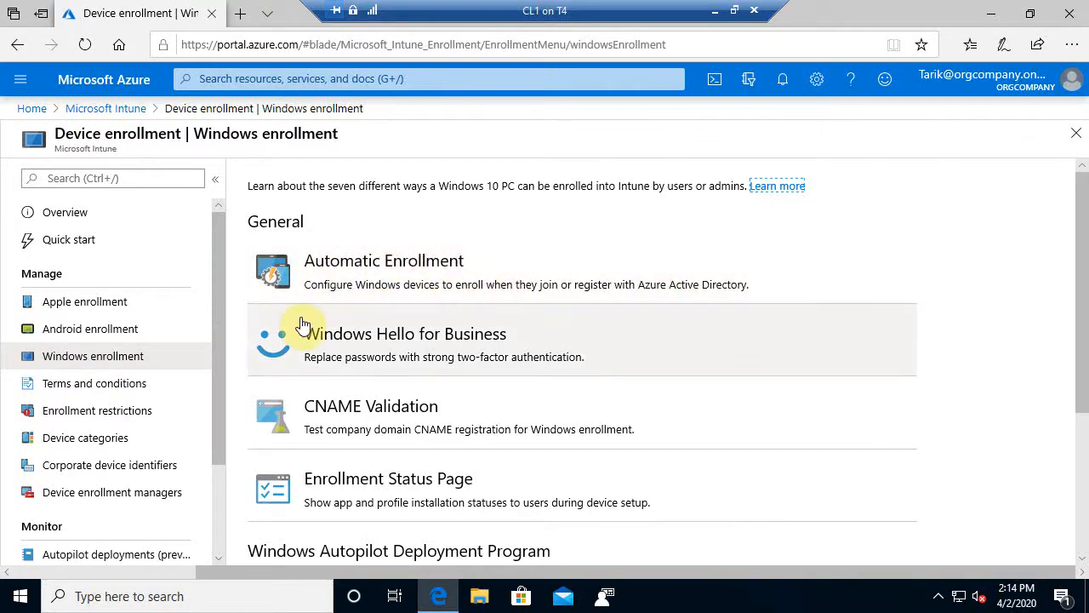
scroll(302, 325, "down", 3)
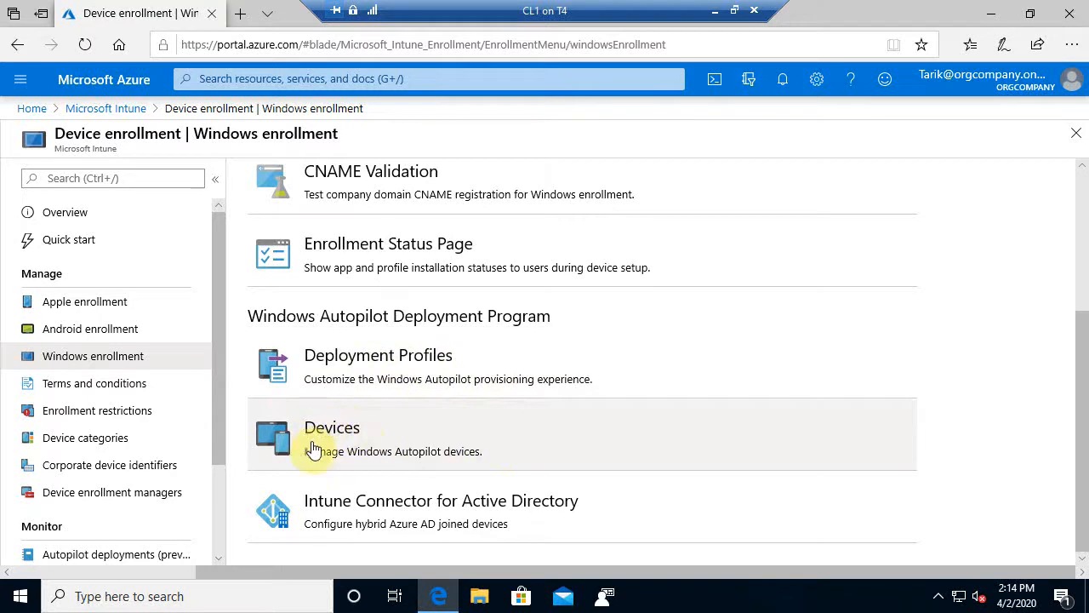
left_click(361, 445)
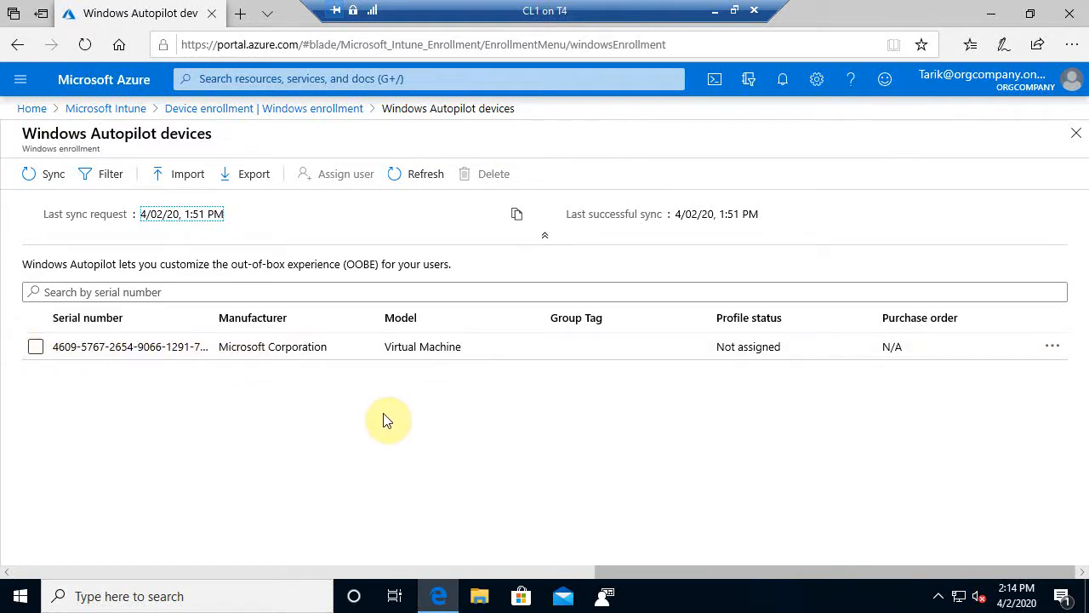
Import cl1.csv from Local Disk (C:) into the Windows Autopilot devices.
left_click(184, 181)
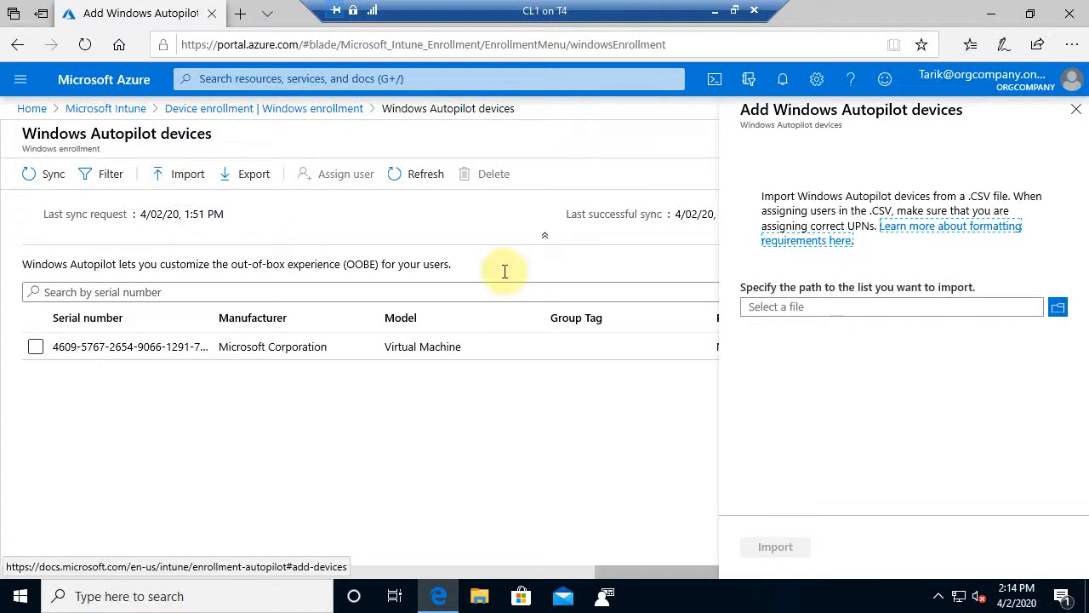
left_click(1057, 308)
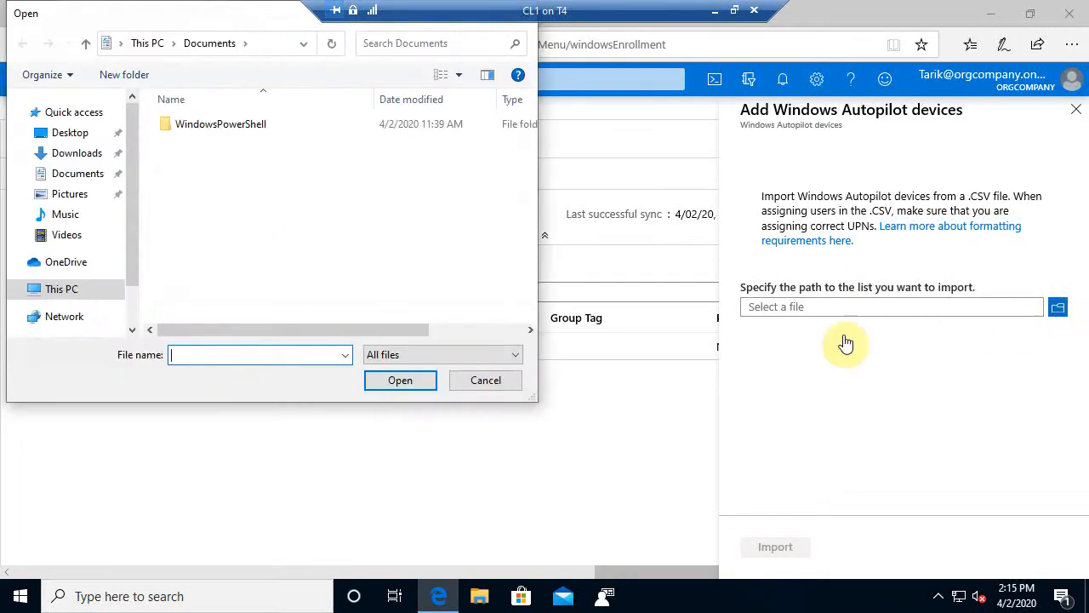
left_click(43, 292)
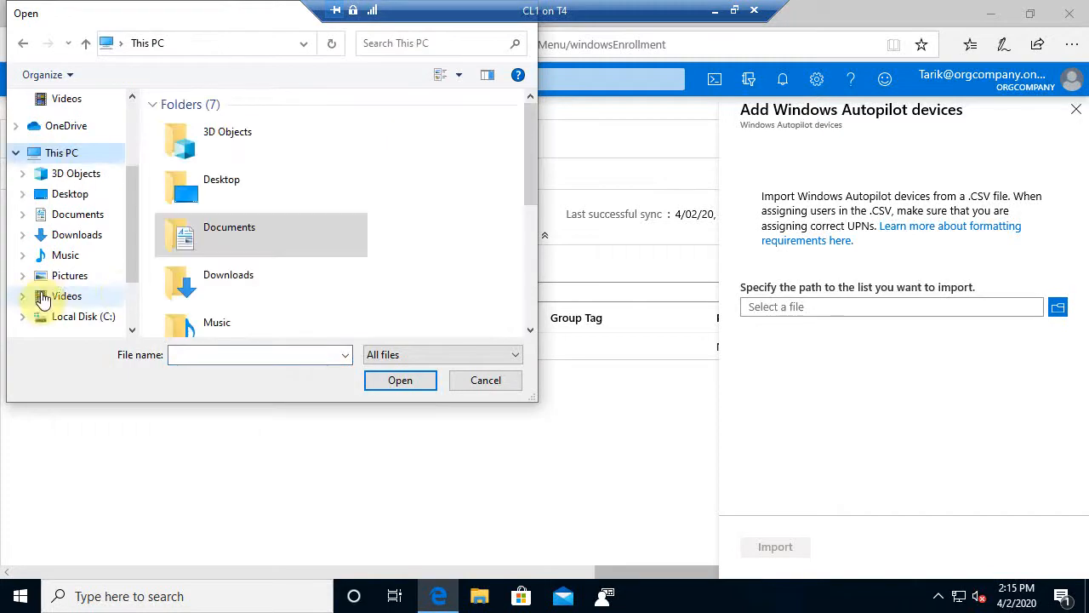
left_click(96, 315)
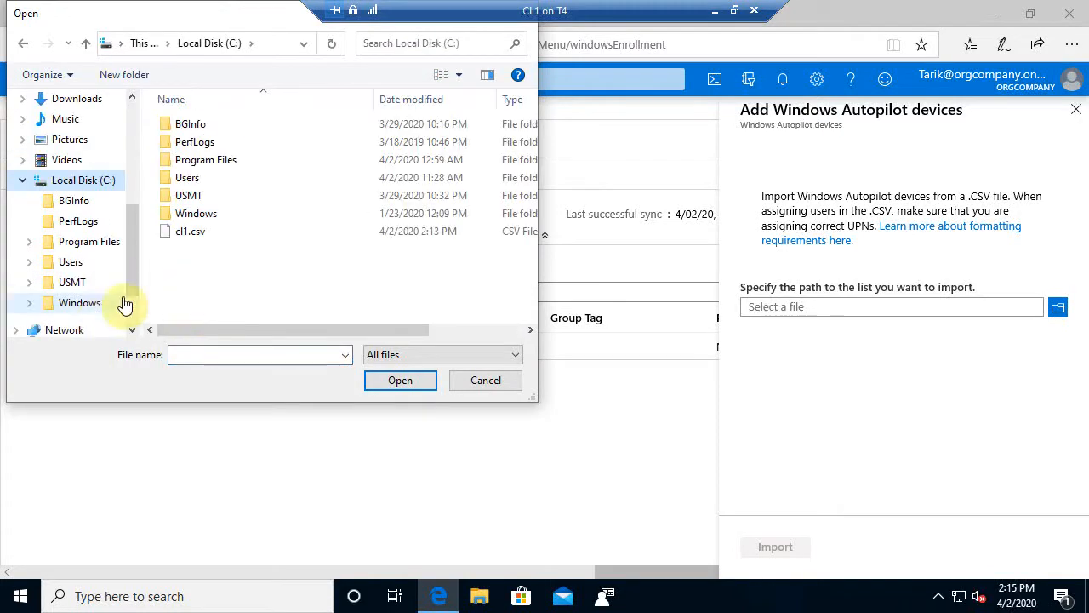
left_click(199, 239)
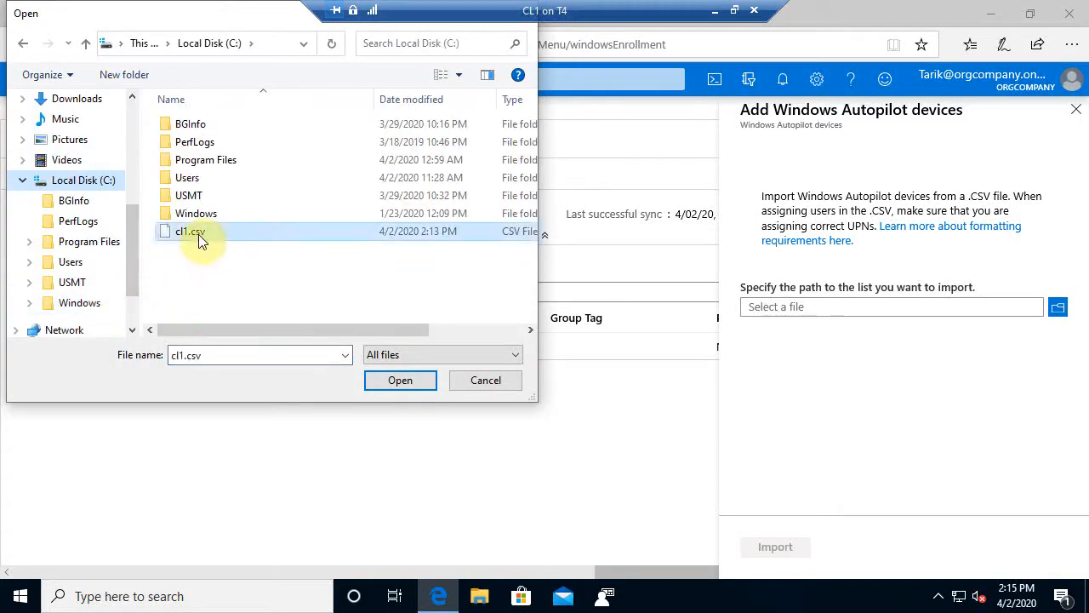
double_click(199, 237)
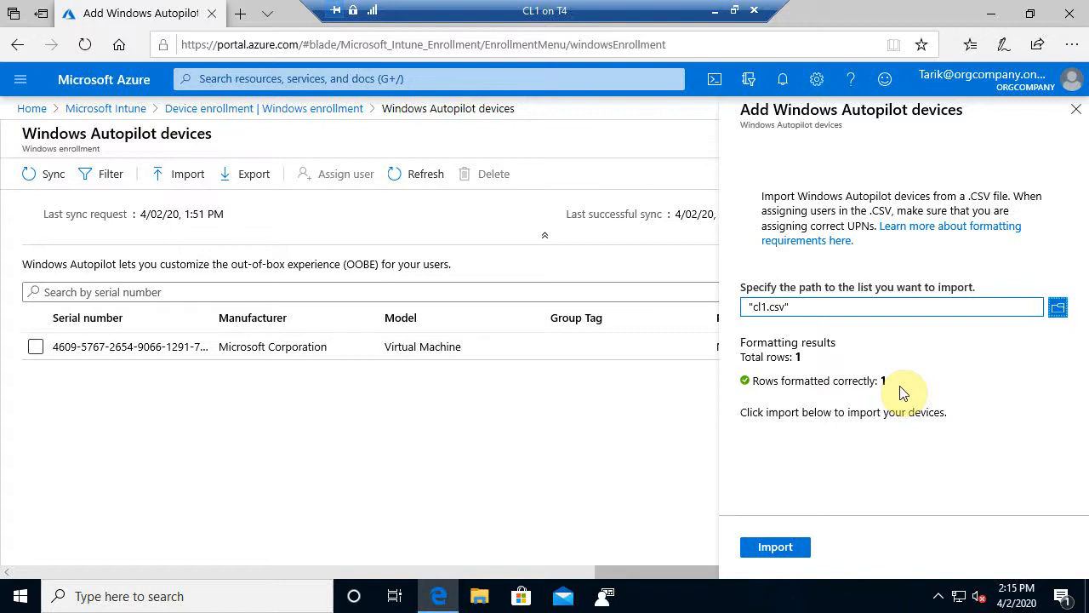
left_click(789, 548)
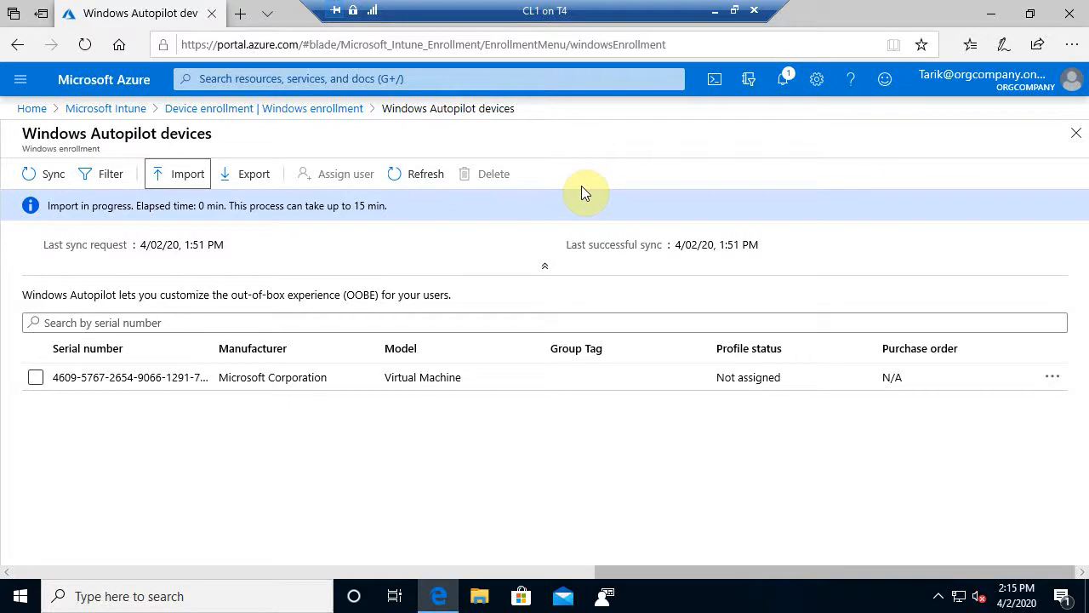
Leave the device list and open the Windows Autopilot deployment profiles from the Windows enrollment settings.
left_click(19, 48)
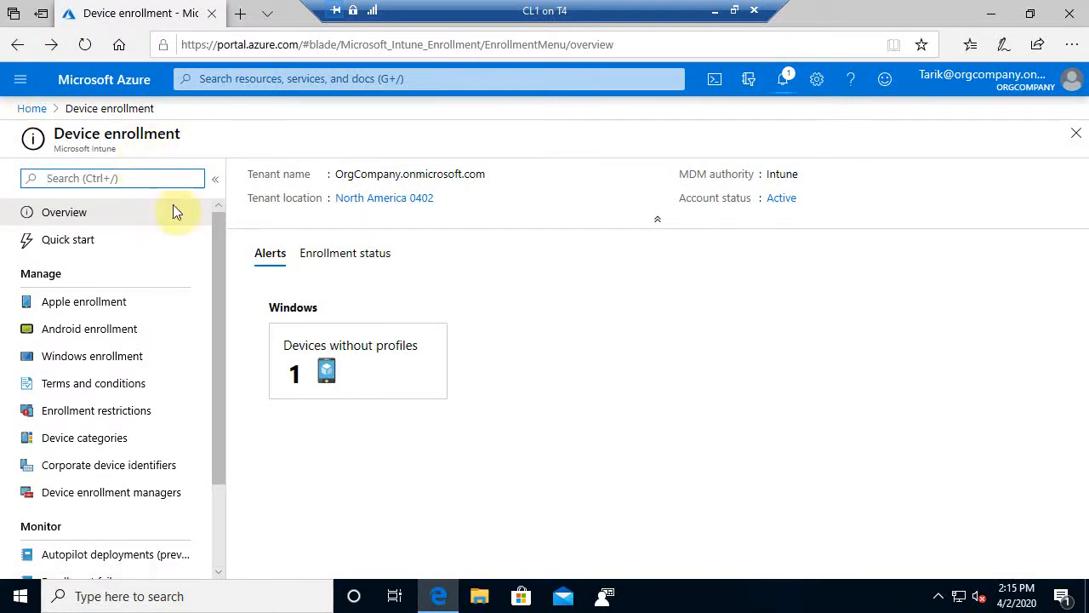
left_click(126, 359)
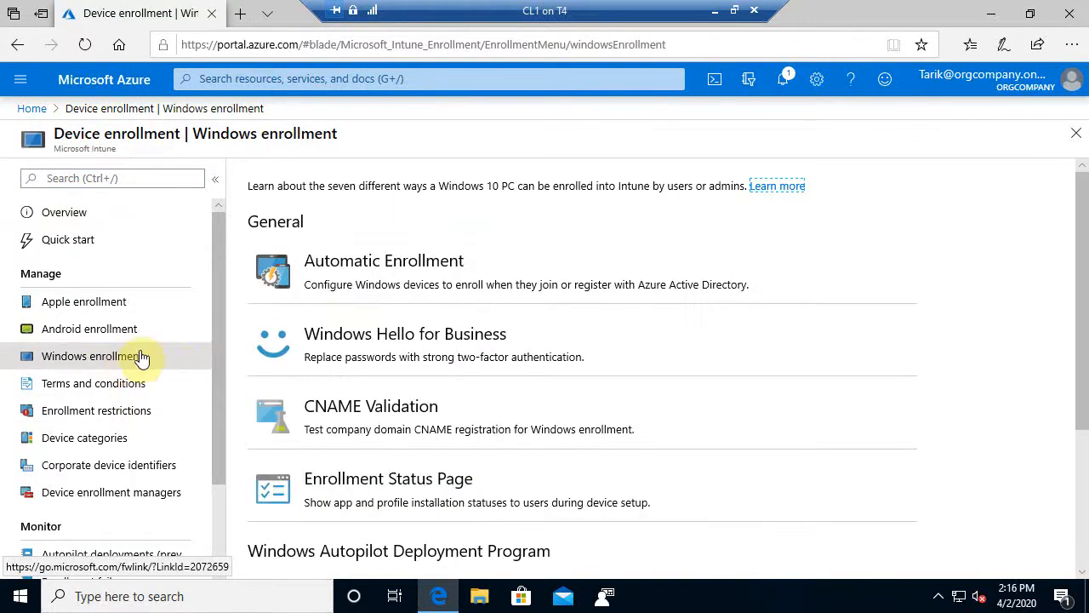
scroll(674, 294, "down", 3)
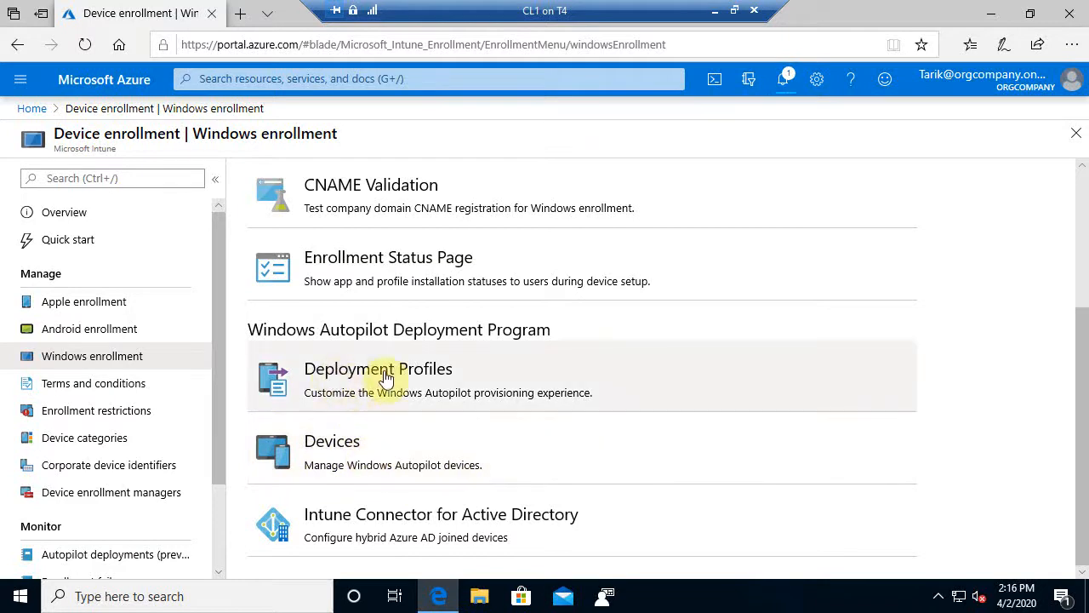
left_click(482, 377)
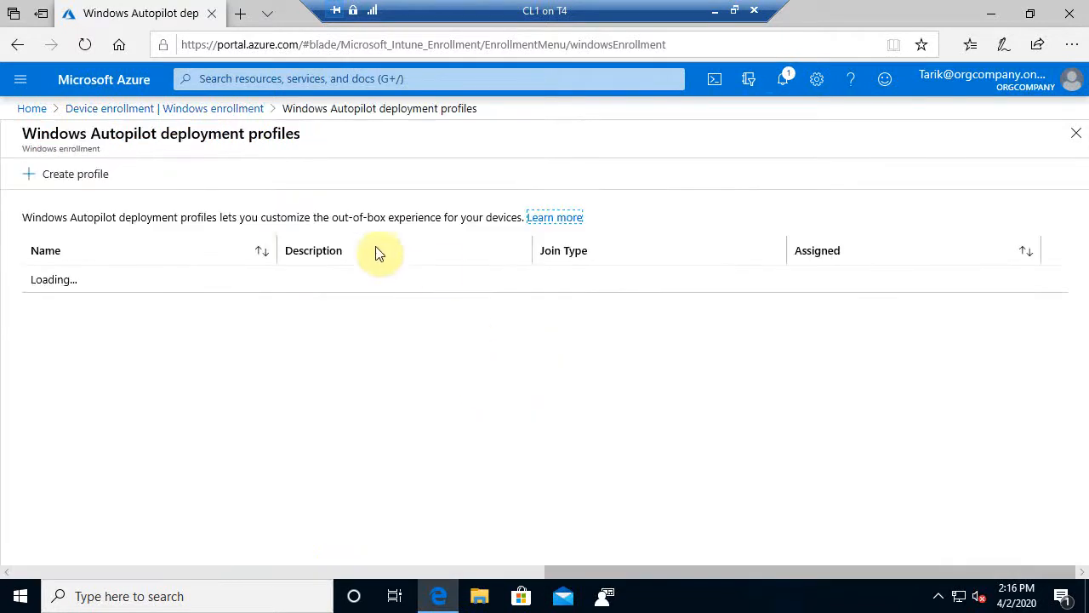
Start a new Windows Autopilot deployment profile and name it "Windows Autopilot for Orgcompany".
left_click(75, 176)
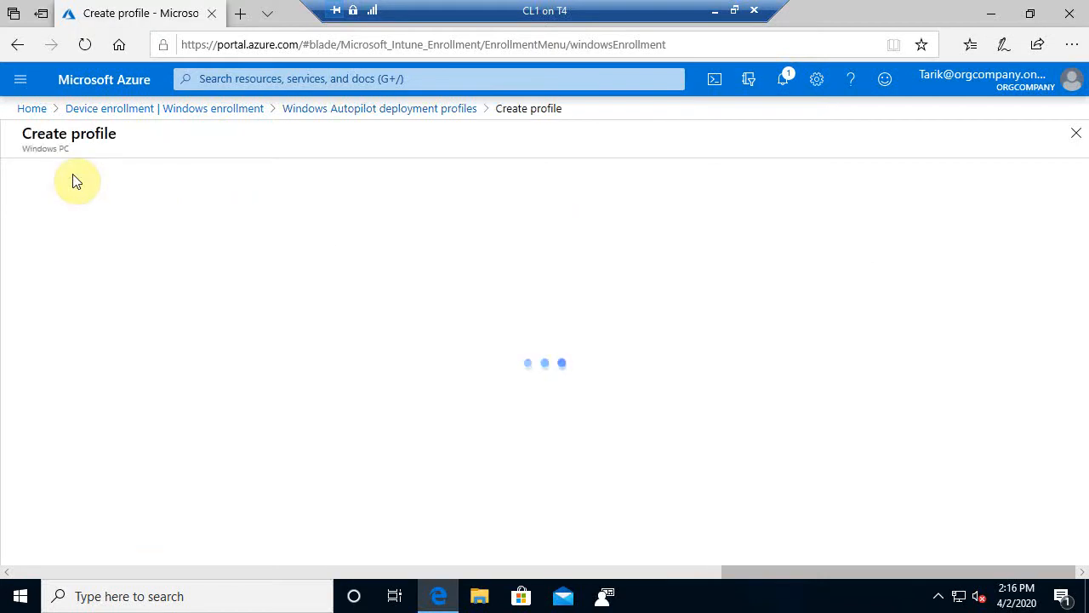
left_click(315, 231)
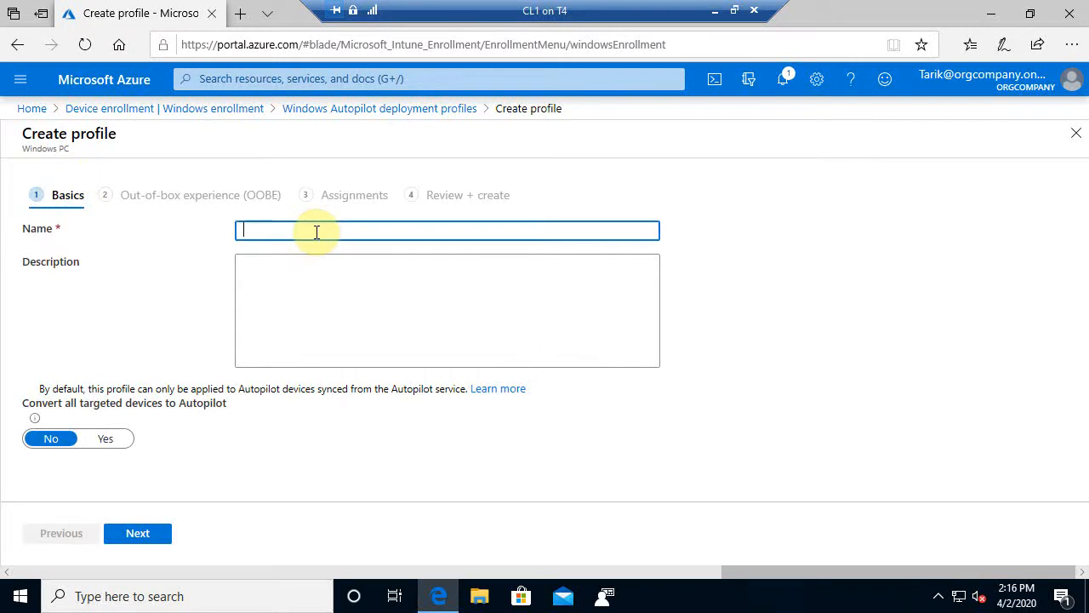
type("Windows Autopilo")
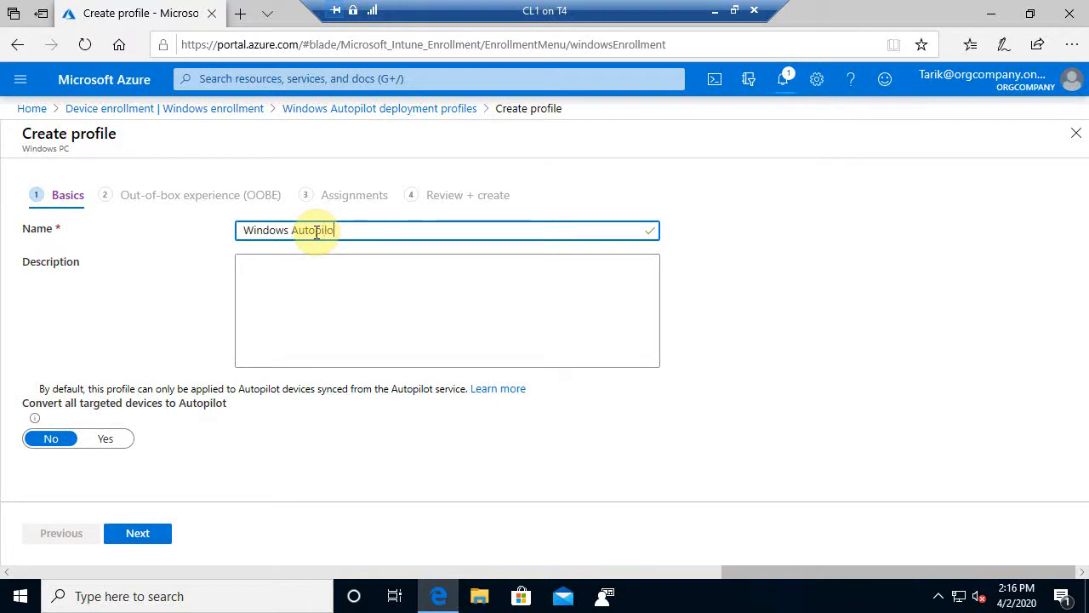
type("t for Orgcompany")
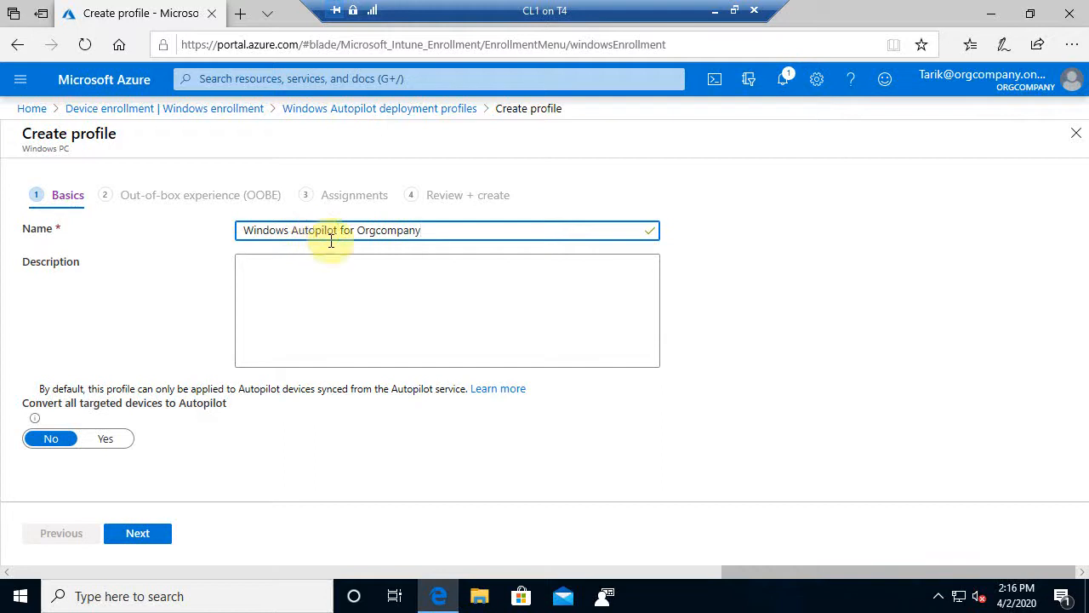
Enter "Surface tablets autoenrollmet" as the profile description and proceed to the out-of-box experience settings.
left_click(290, 291)
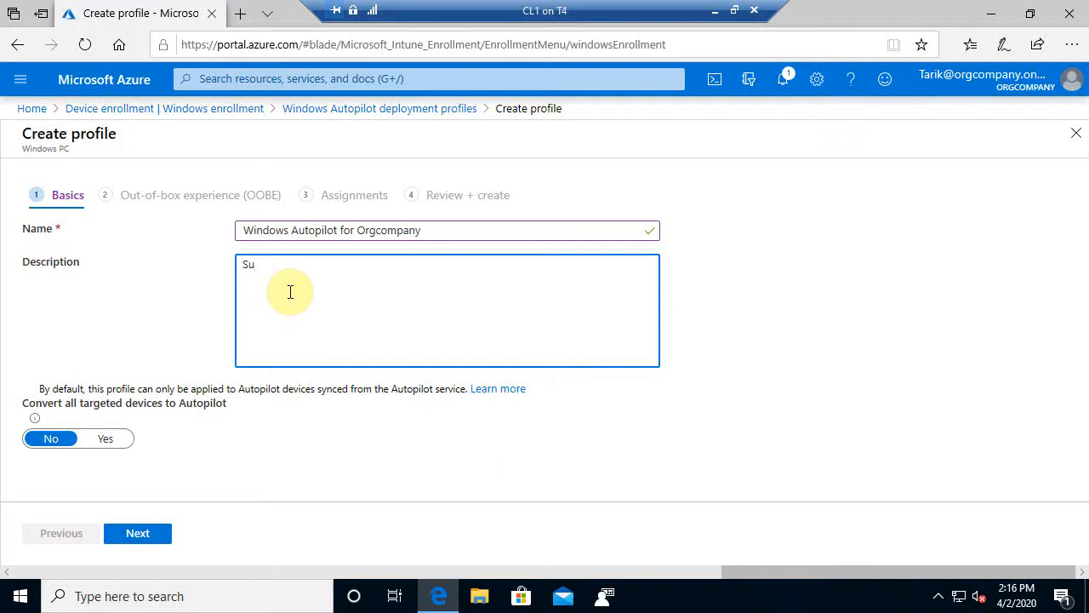
type("Surface tbalet")
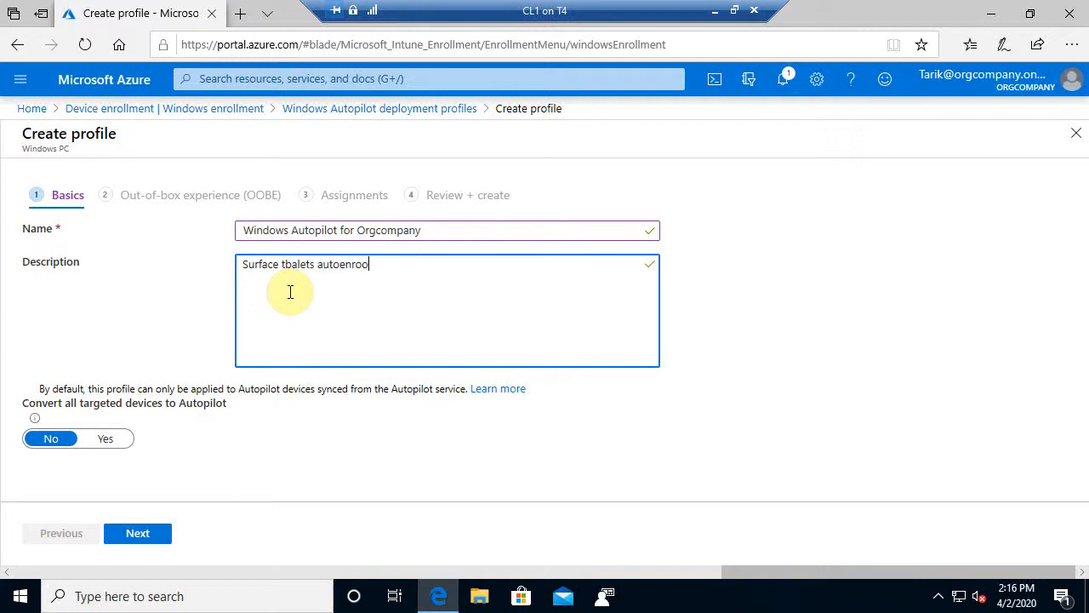
type("s autoenrollmet")
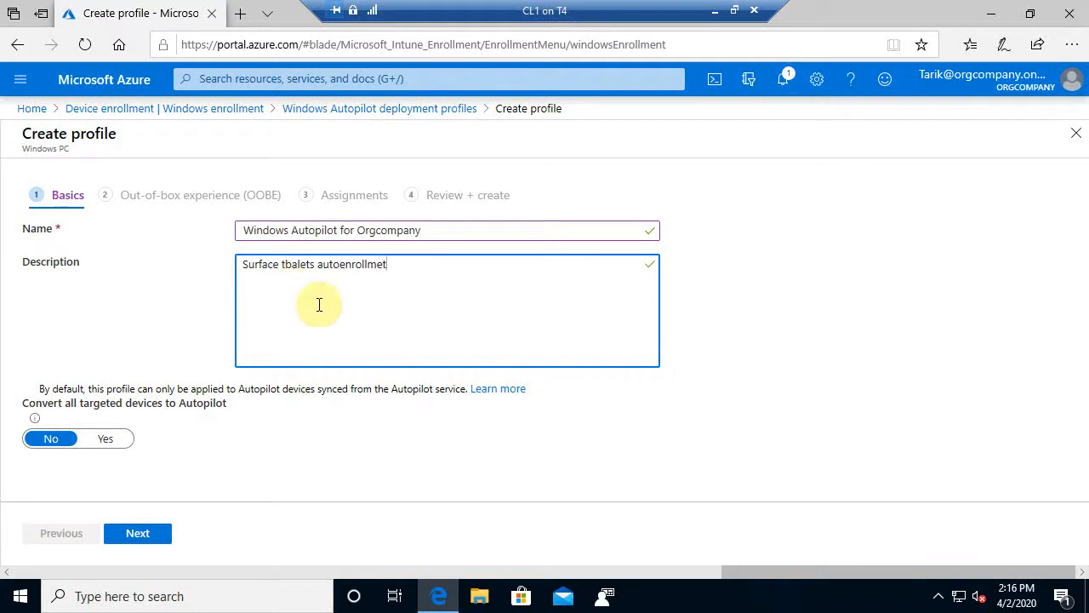
left_click(144, 332)
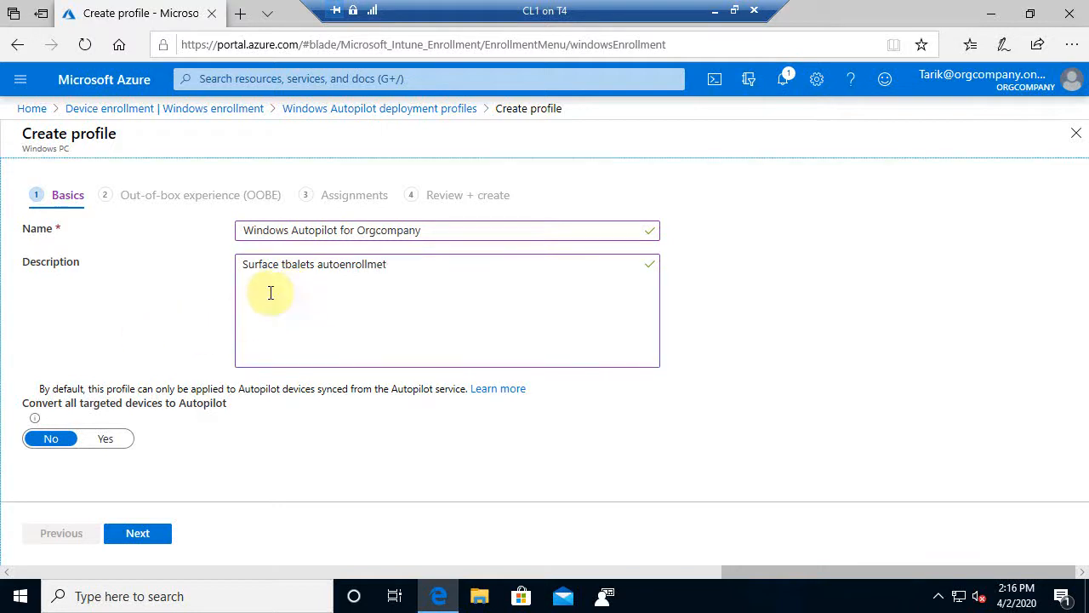
left_click(296, 263)
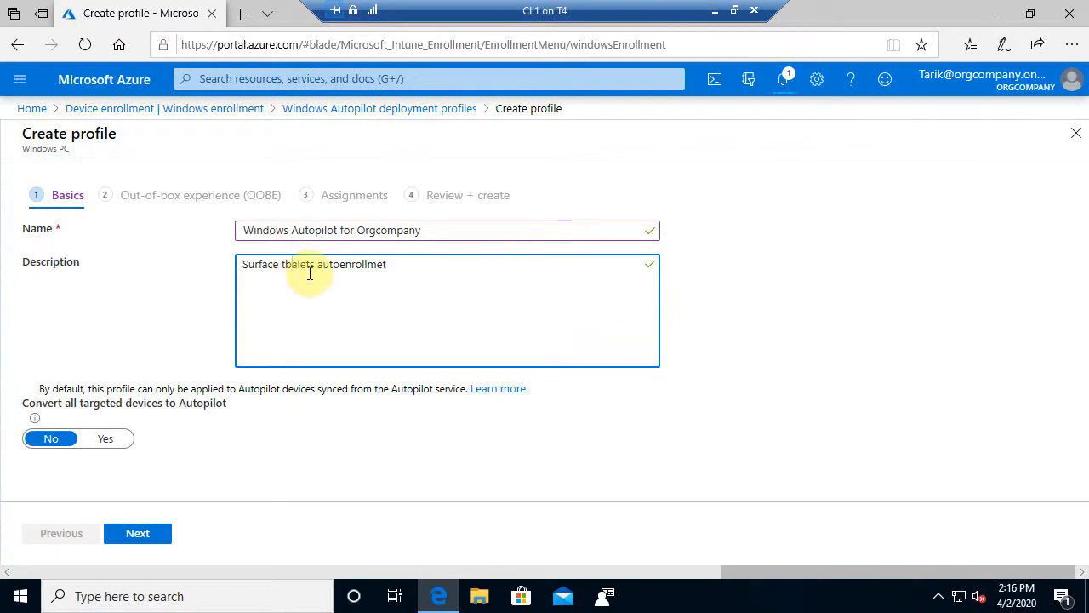
key("BackSpace")
key("BackSpace")
type("ab")
left_click(362, 297)
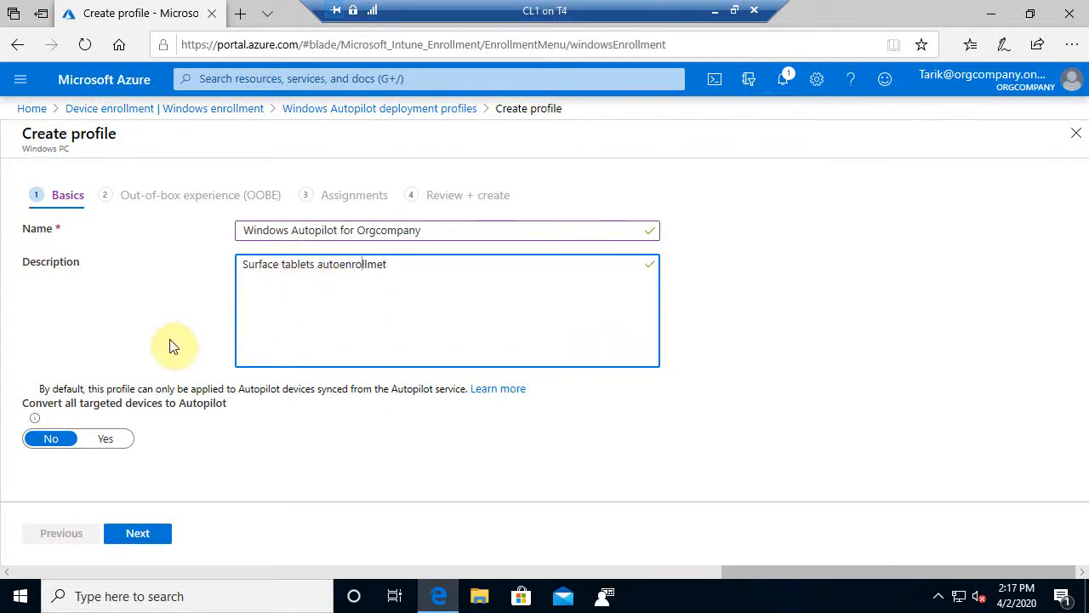
left_click(401, 414)
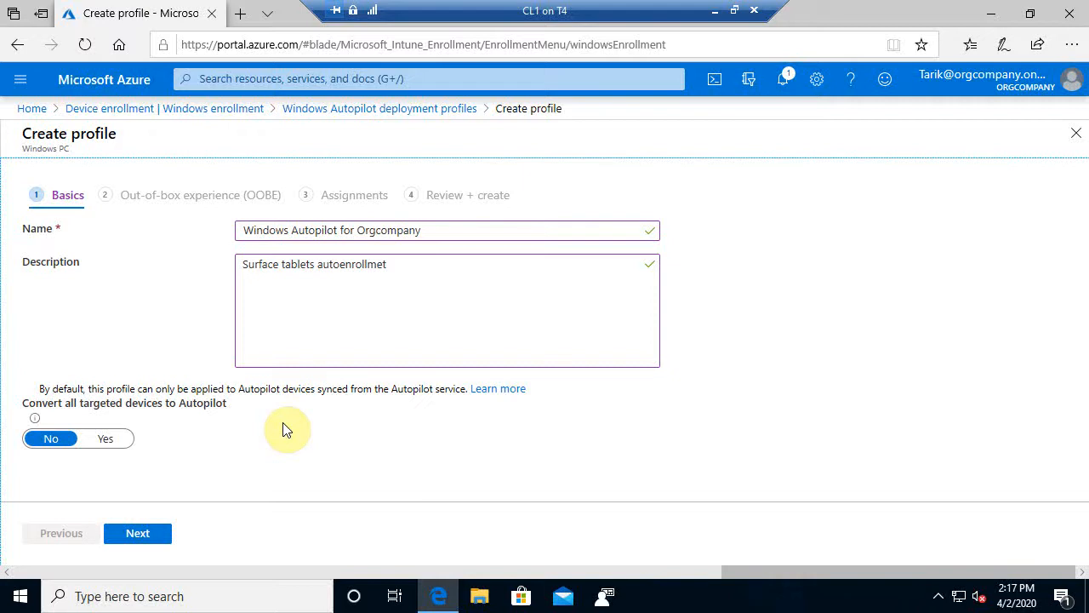
left_click(140, 536)
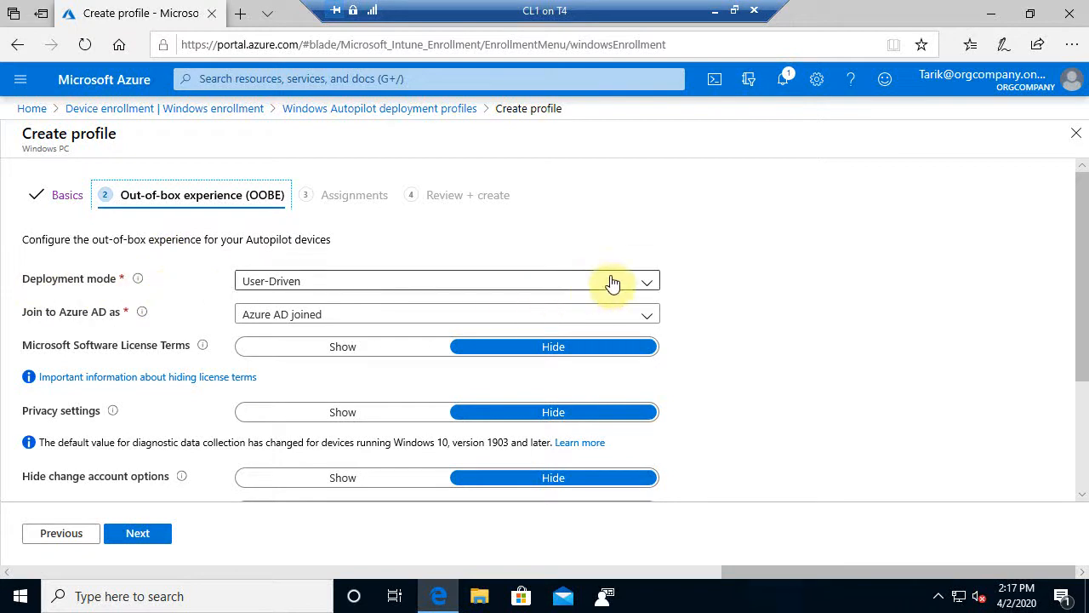
Review the deployment mode and Azure AD join options, trying Self-Deploying (preview) and switching back to User-Driven.
left_click(647, 282)
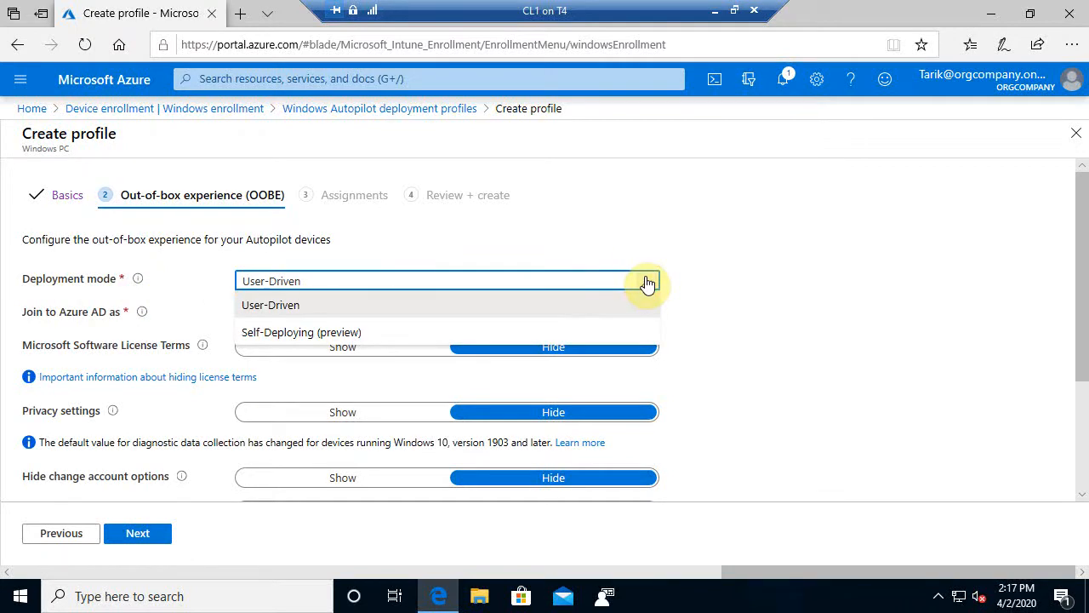
left_click(647, 282)
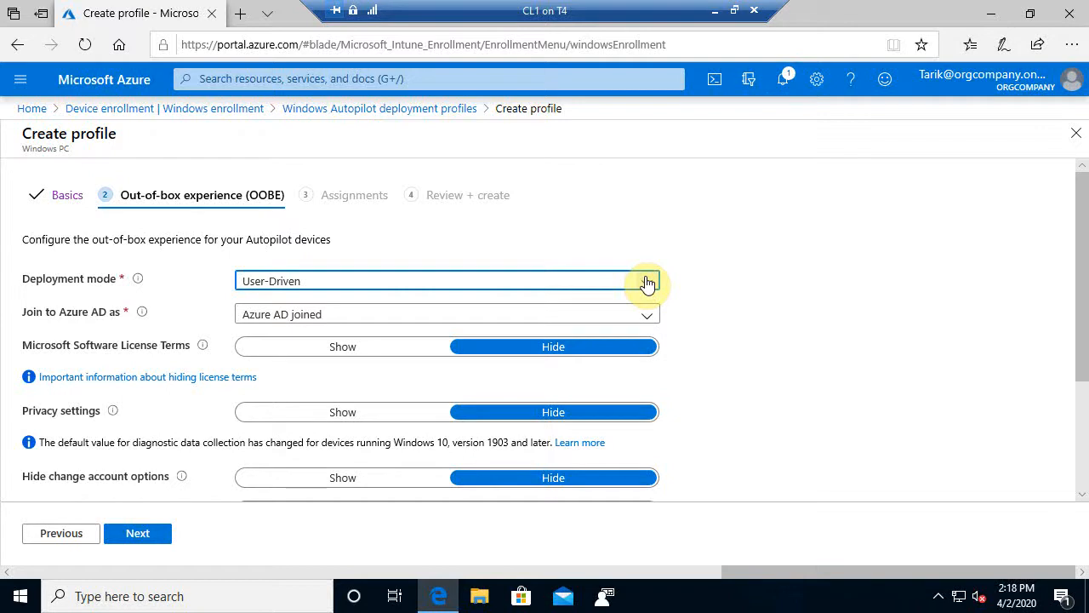
left_click(646, 283)
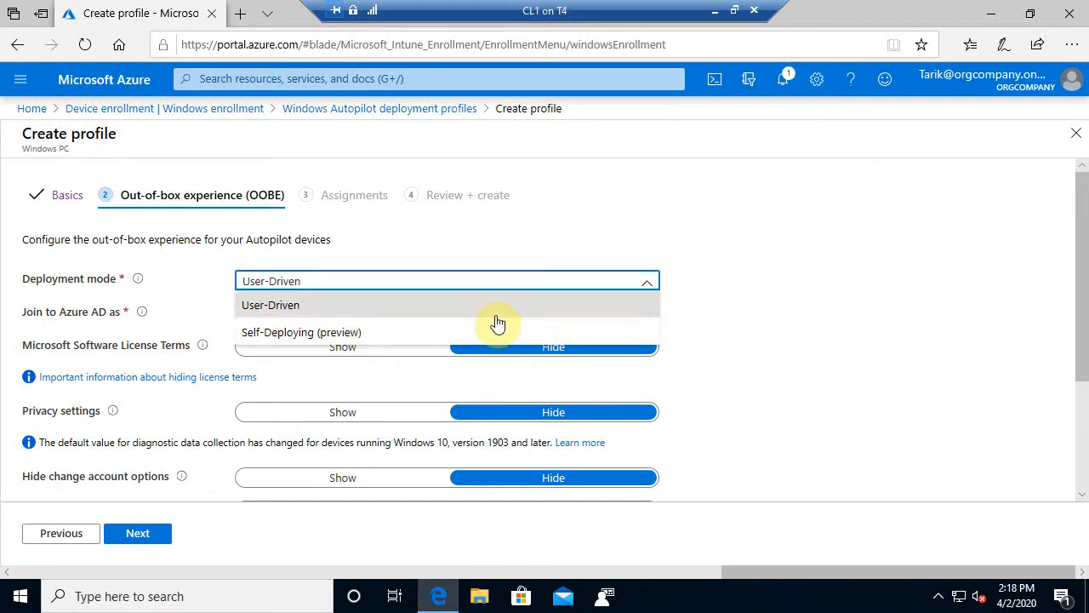
left_click(337, 332)
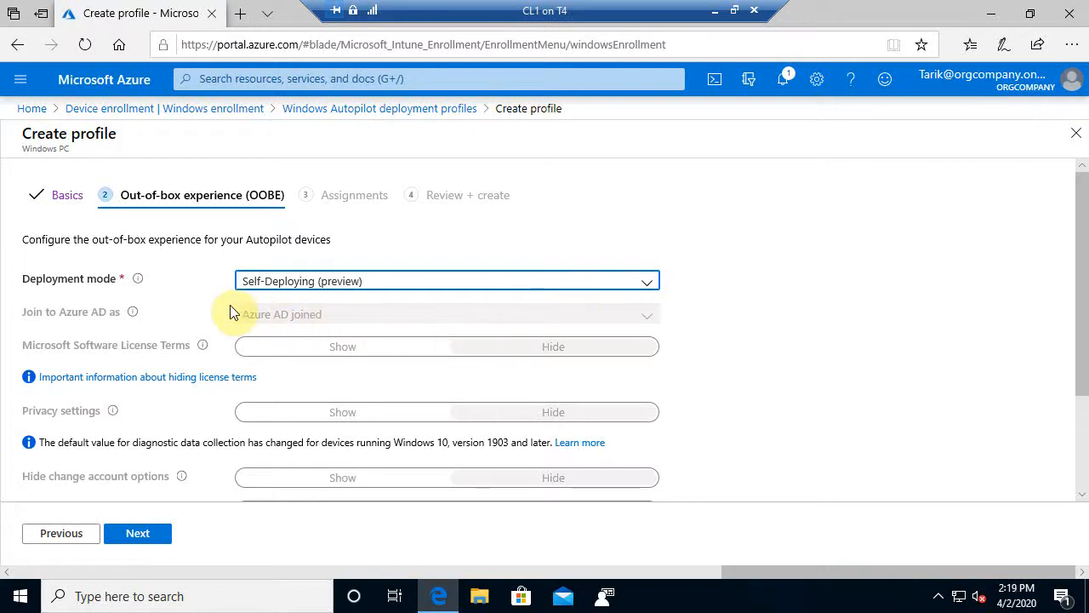
left_click(376, 287)
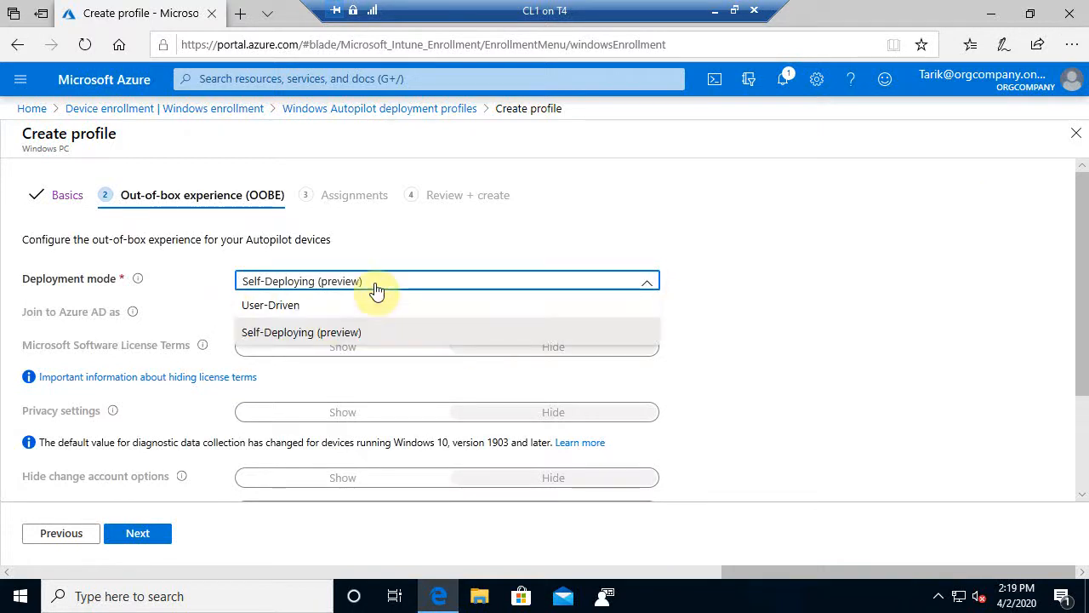
left_click(293, 304)
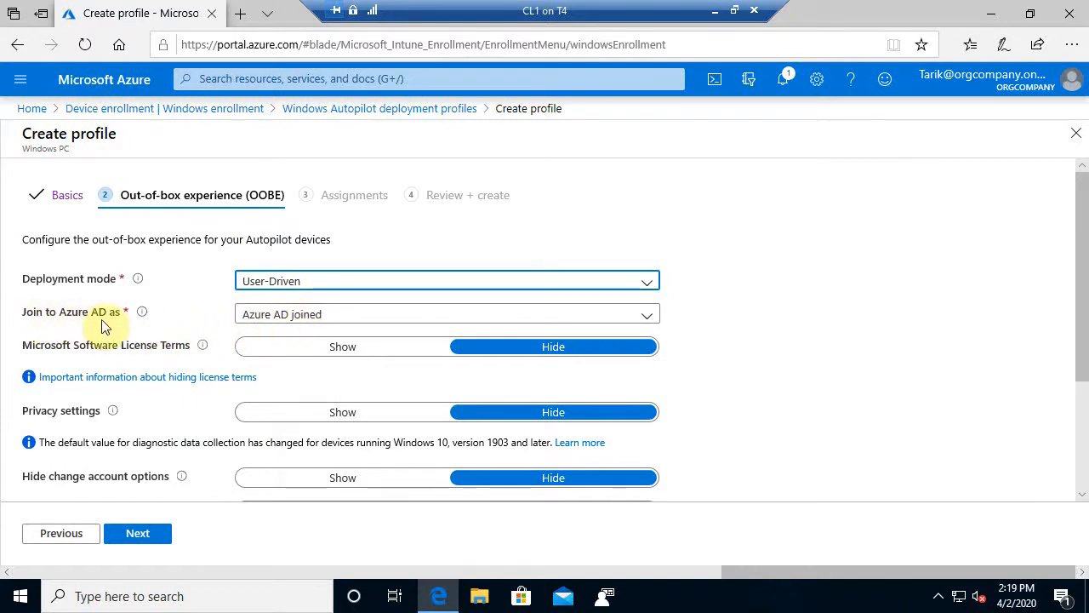
mouse_move(139, 320)
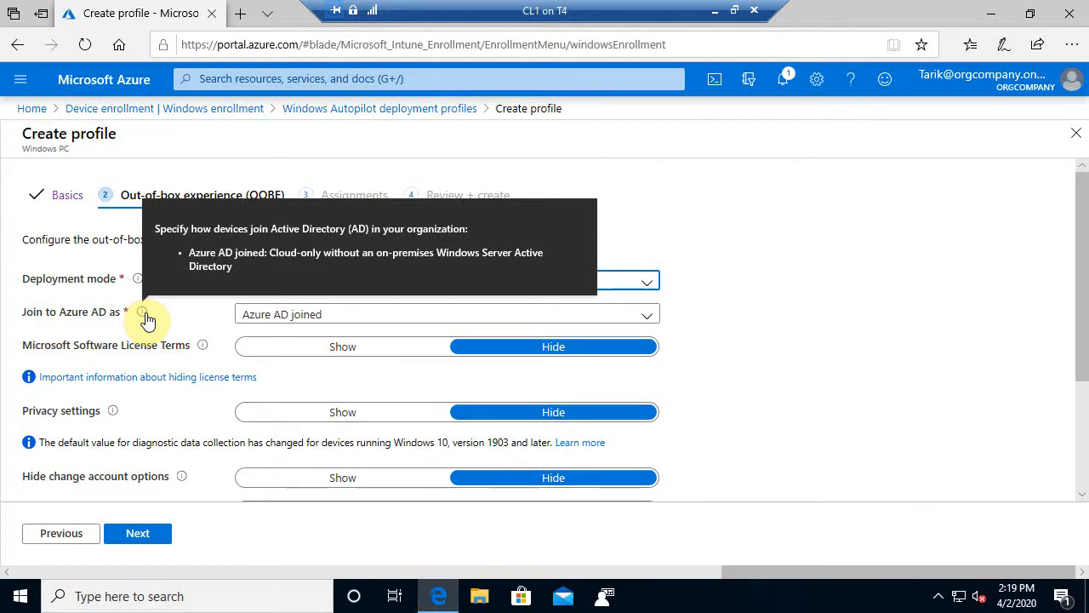
left_click(646, 314)
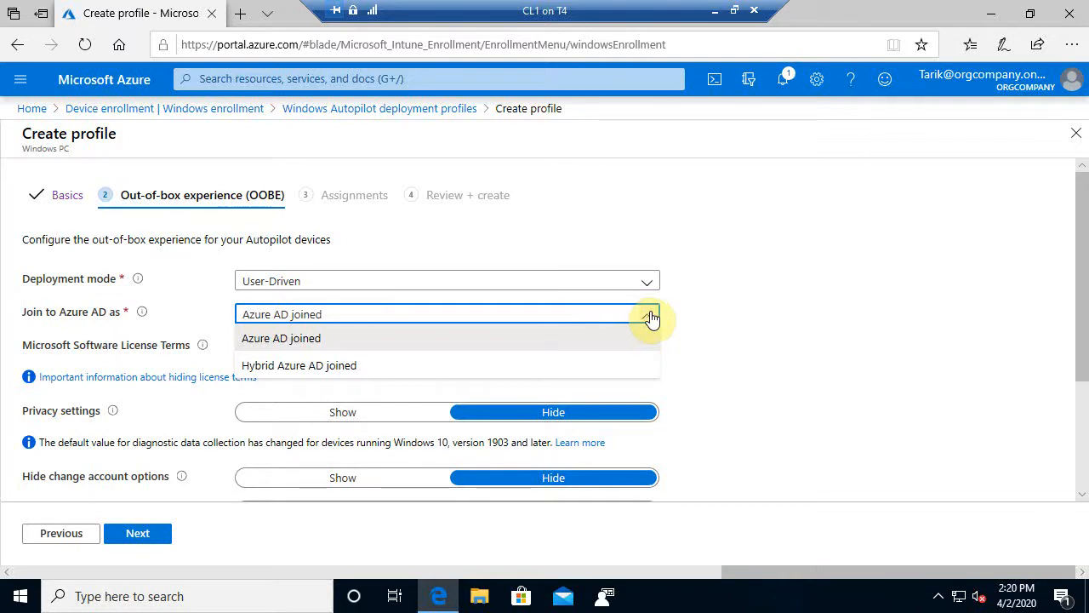
left_click(719, 313)
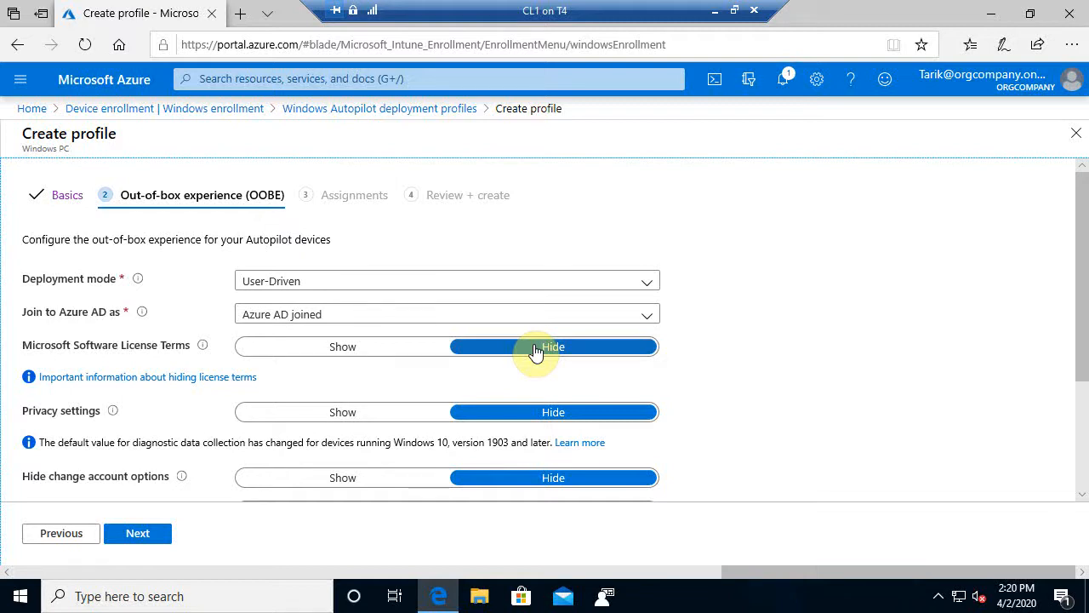
Set both Microsoft Software License Terms and Privacy settings to Show in the out-of-box experience.
left_click(362, 351)
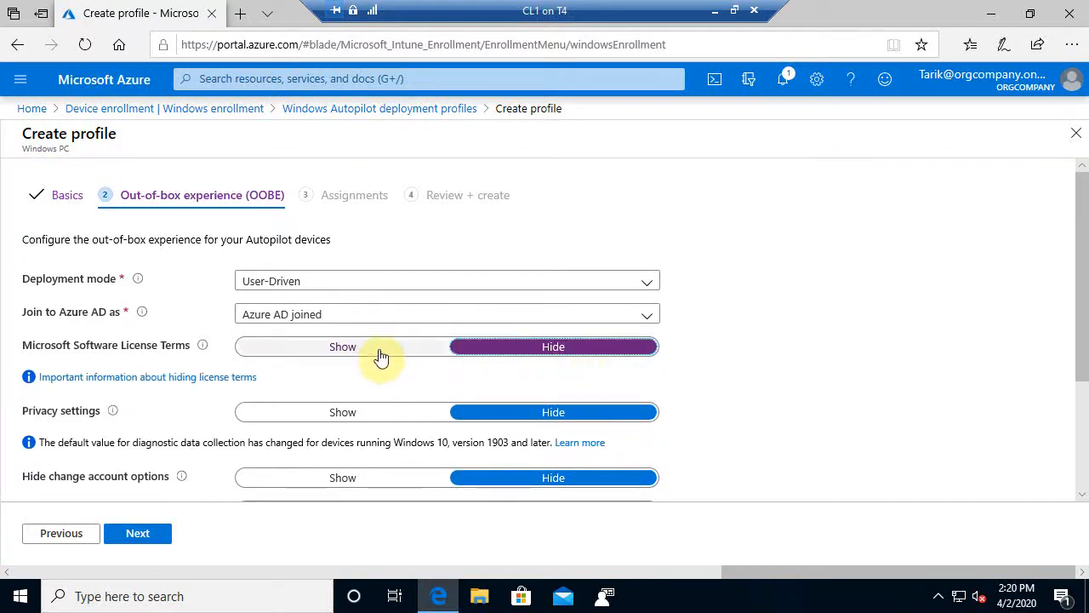
left_click(345, 350)
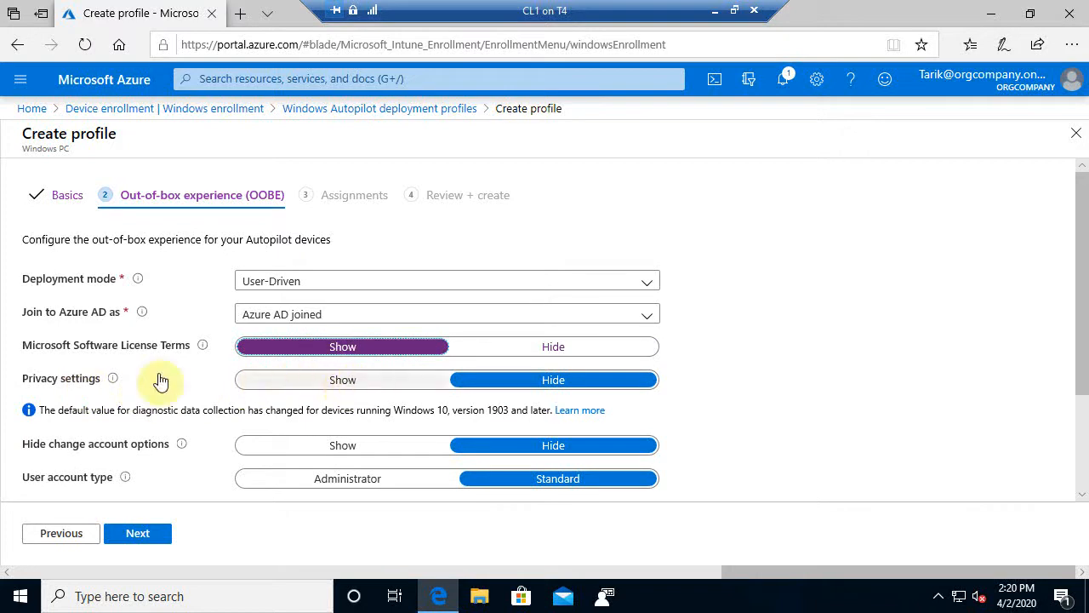
mouse_move(113, 385)
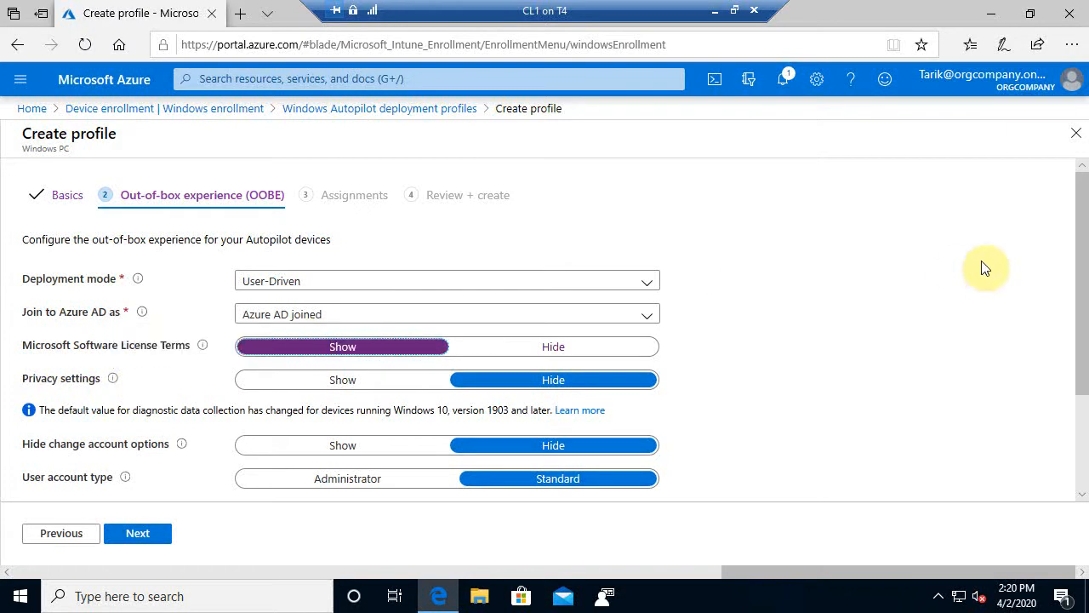
left_click(388, 387)
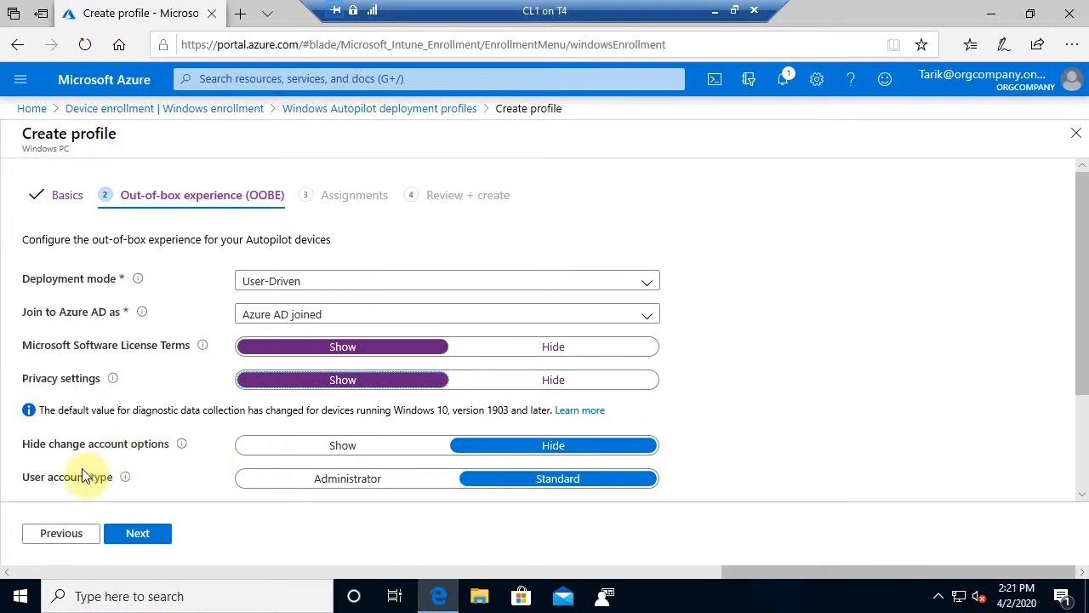
Examine the signed-in user's account options in the Windows Start menu, and return to the profile settings.
left_click(14, 601)
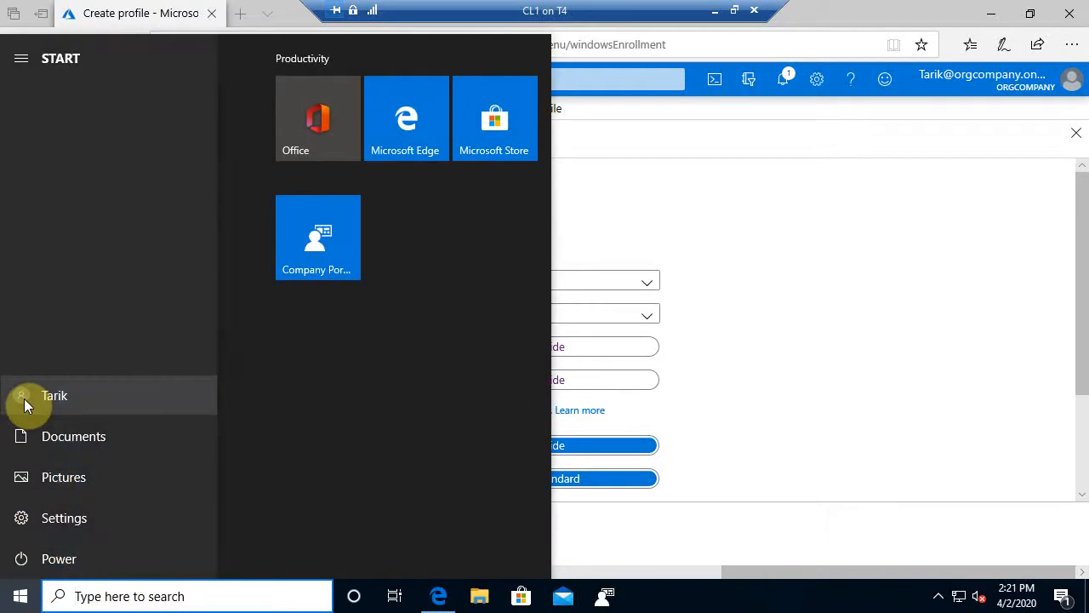
left_click(24, 398)
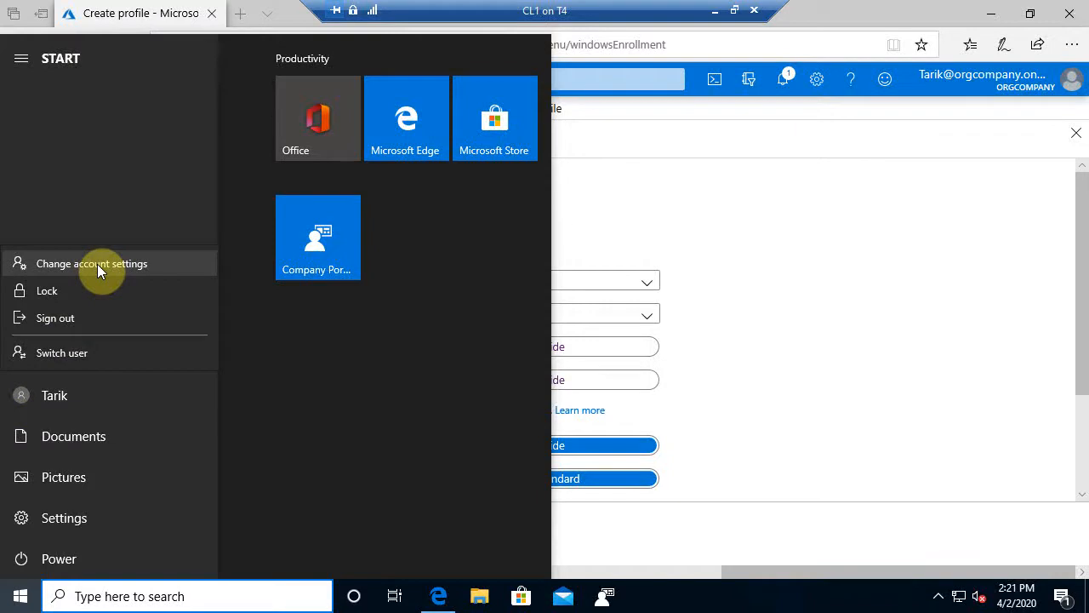
left_click(954, 348)
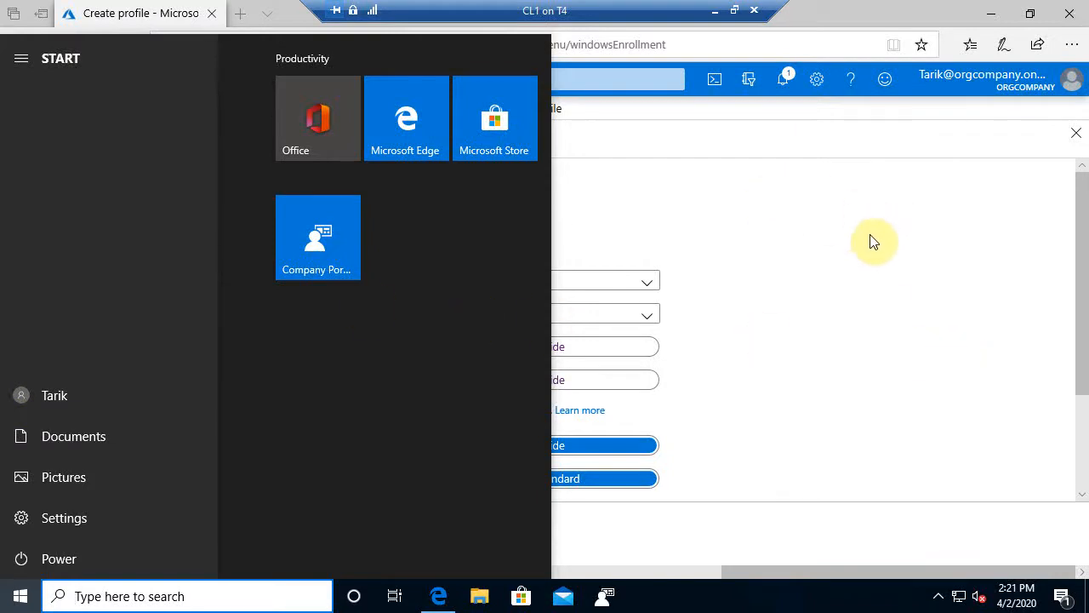
left_click(871, 238)
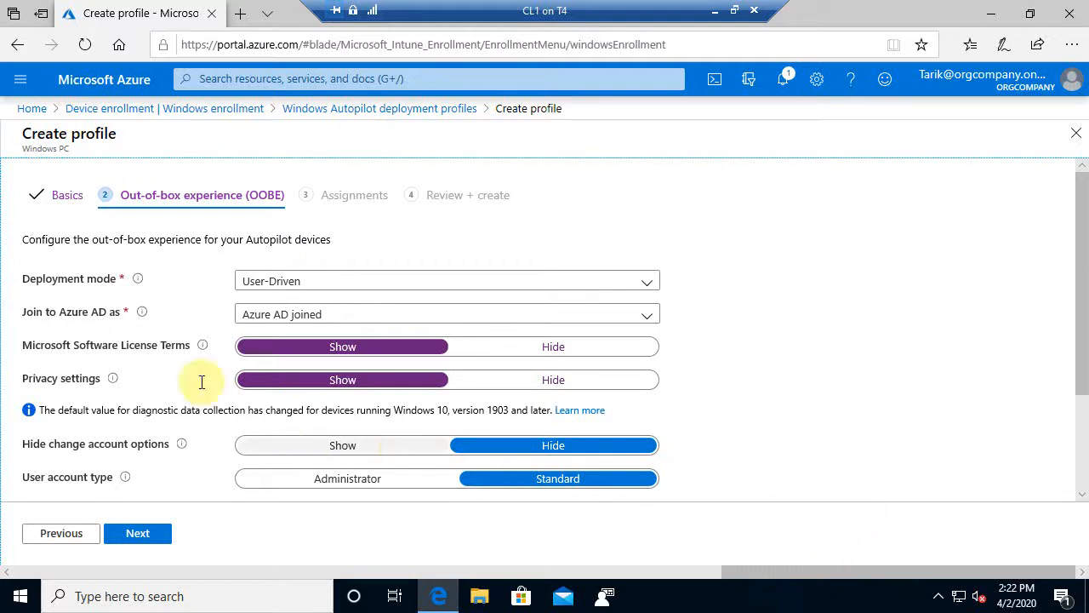
Accept the out-of-box experience settings and assign the deployment profile to All devices.
left_click(146, 534)
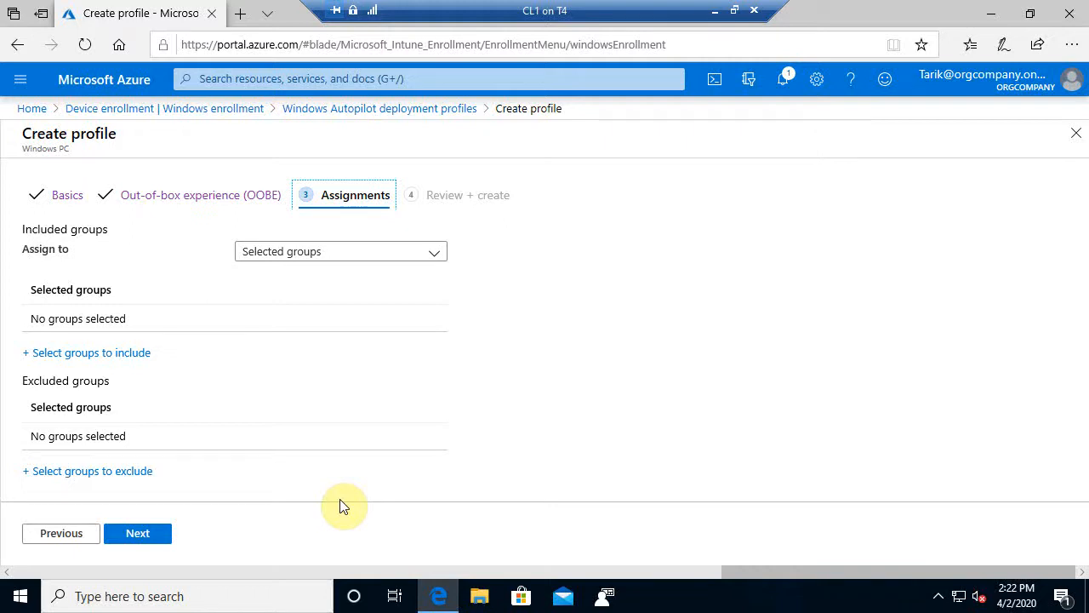
left_click(433, 259)
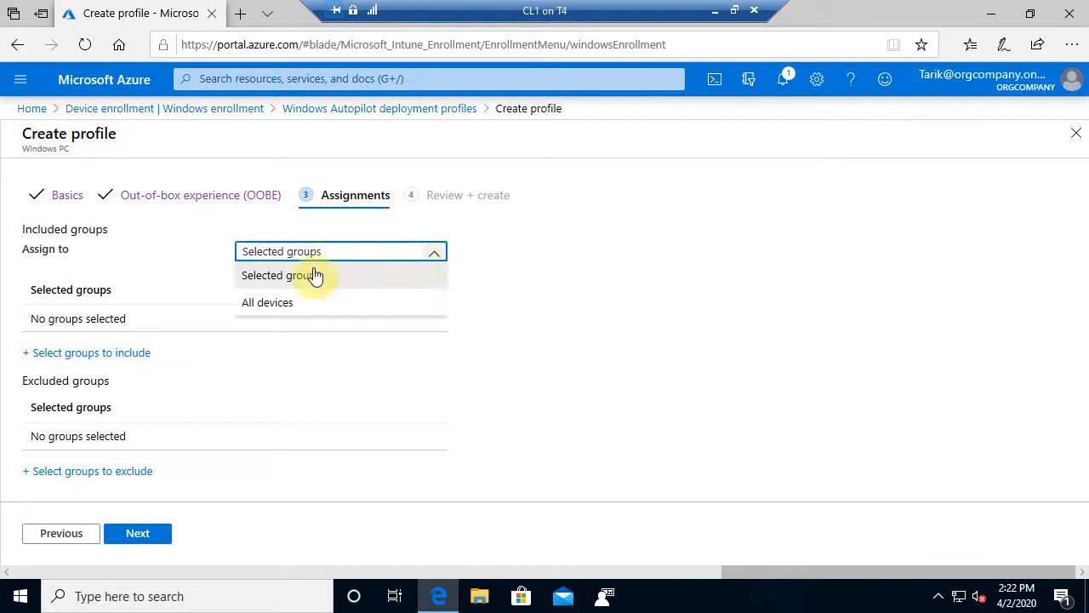
left_click(275, 309)
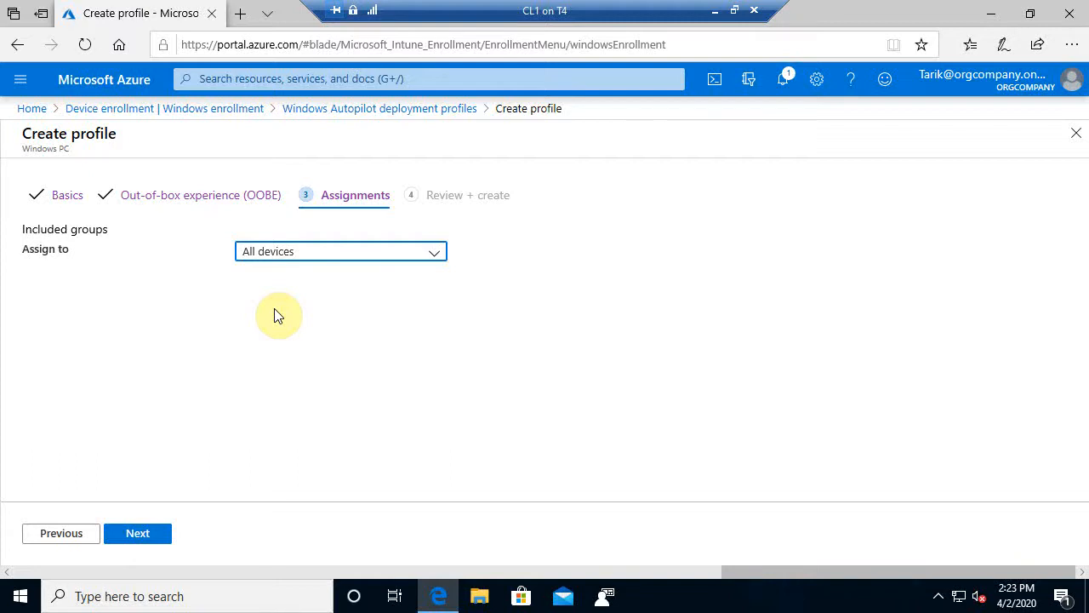
left_click(144, 531)
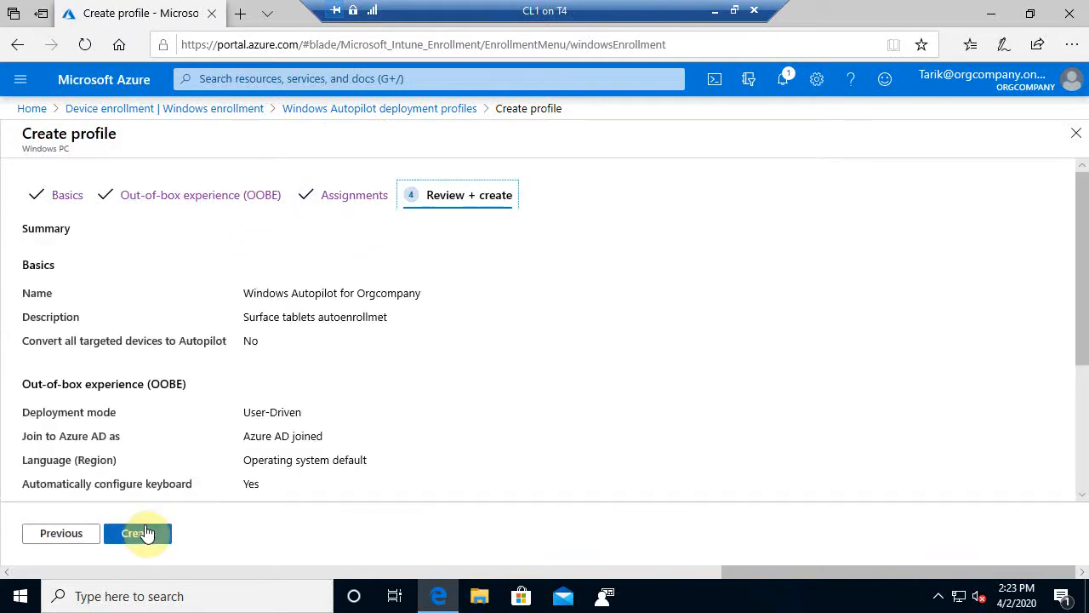
Check the complete profile summary and create the Windows Autopilot deployment profile.
left_click(519, 341)
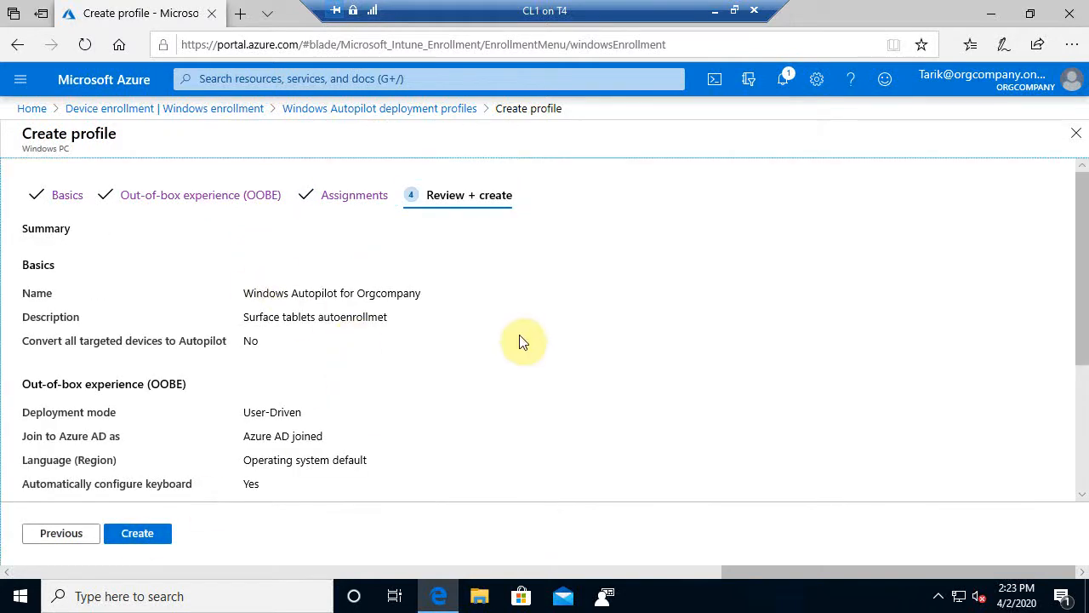
scroll(521, 342, "down", 1)
scroll(513, 340, "down", 1)
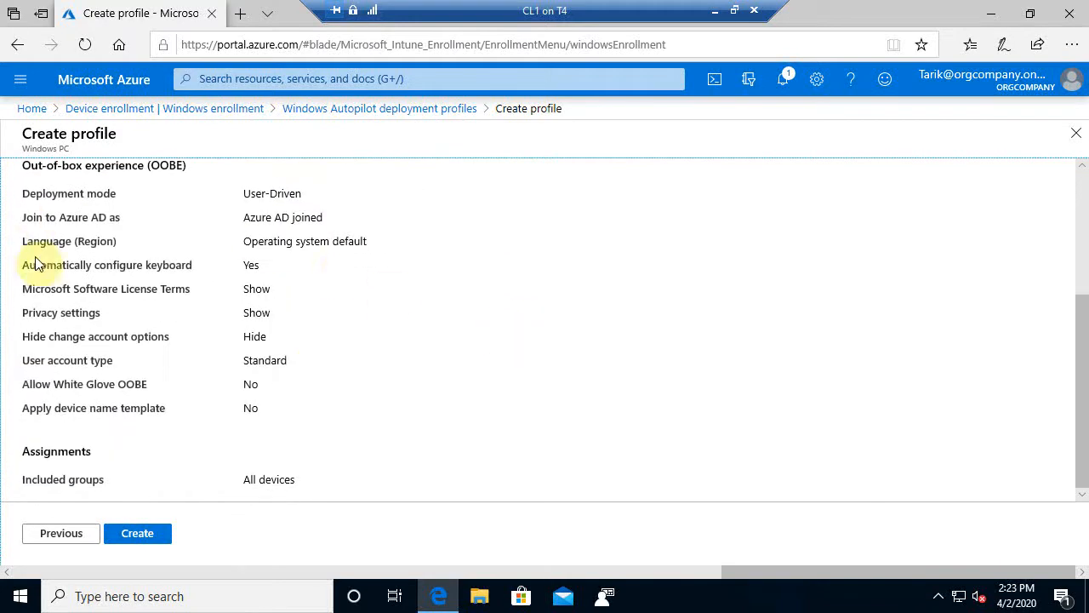
left_click(150, 534)
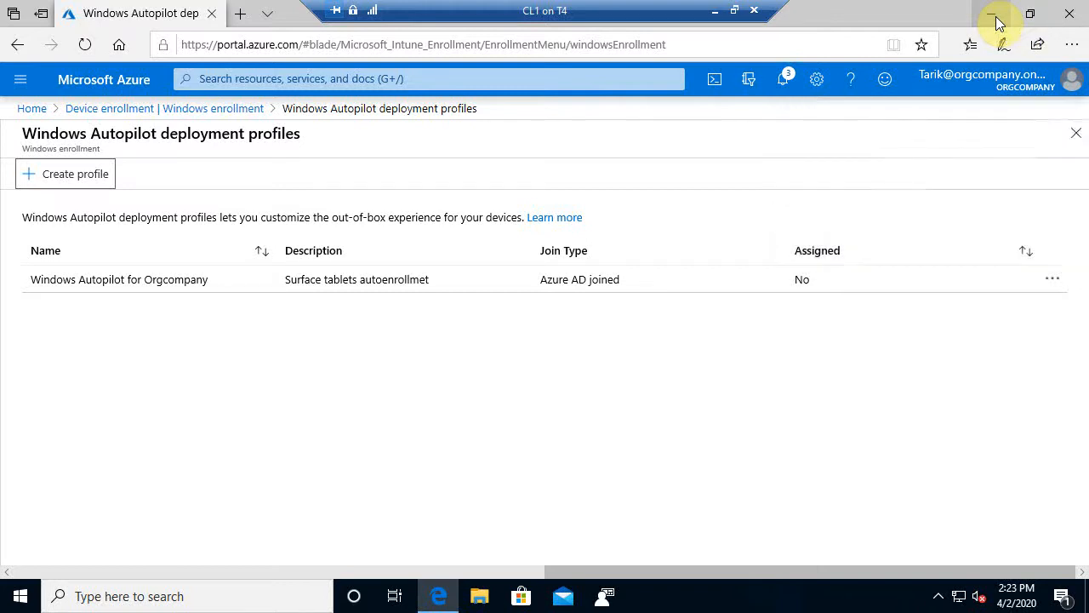
Minimize the browser and the CL1 remote session to return to the Windows Autopilot Deployment slide.
left_click(997, 23)
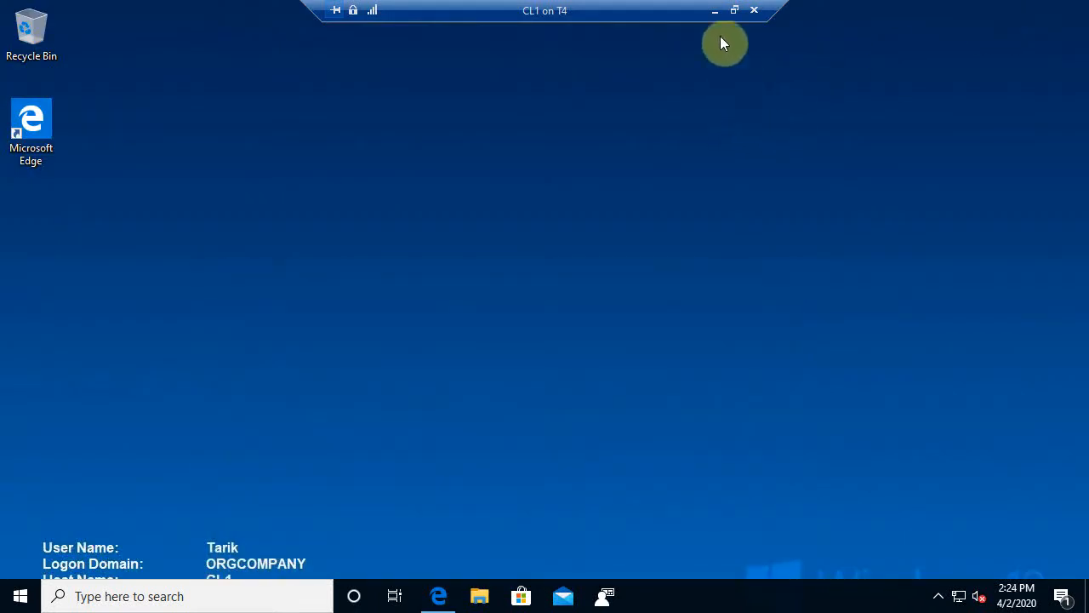
left_click(715, 10)
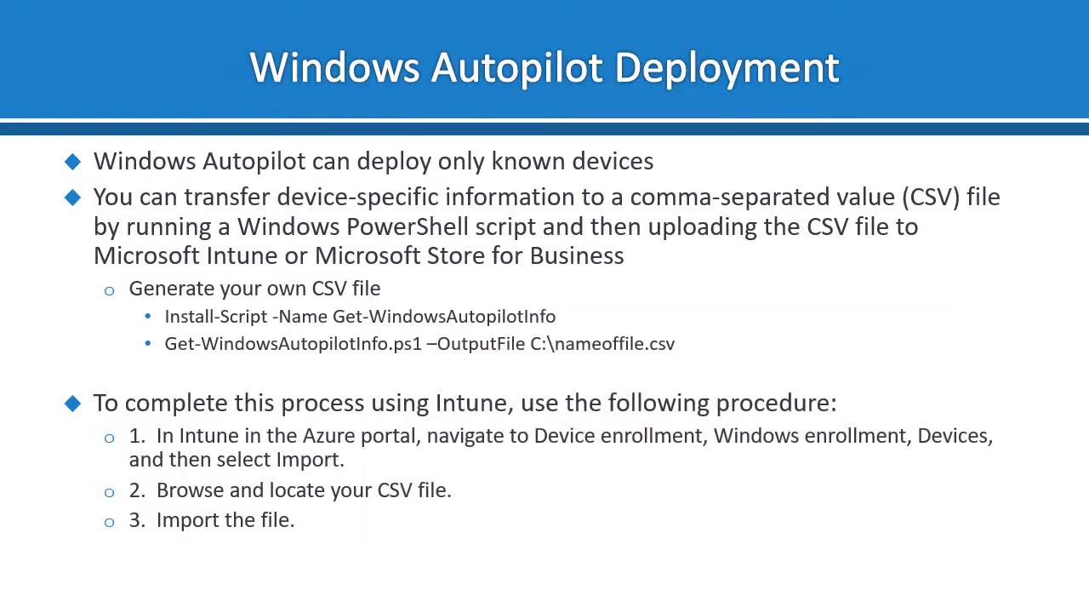